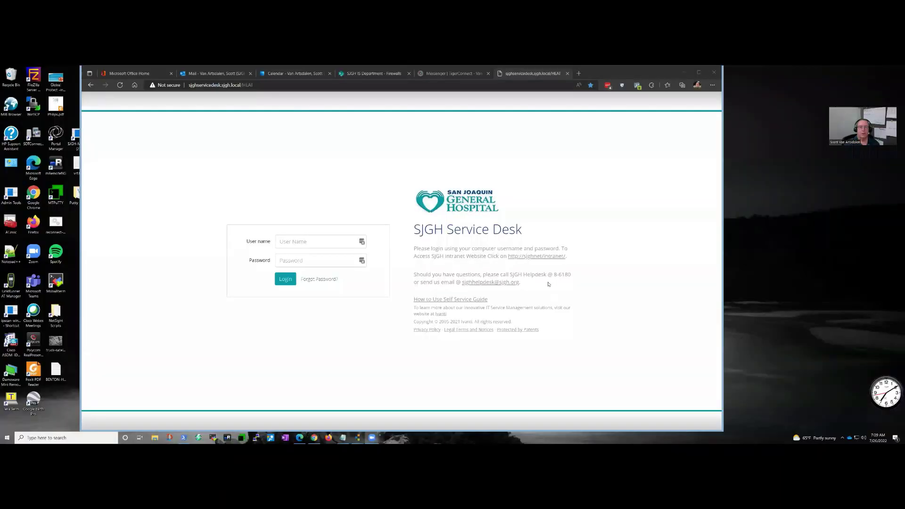
# Step: Bring the SJGH InterMapper network map forward and zoom it to 150%
pyautogui.moveTo(359, 438)
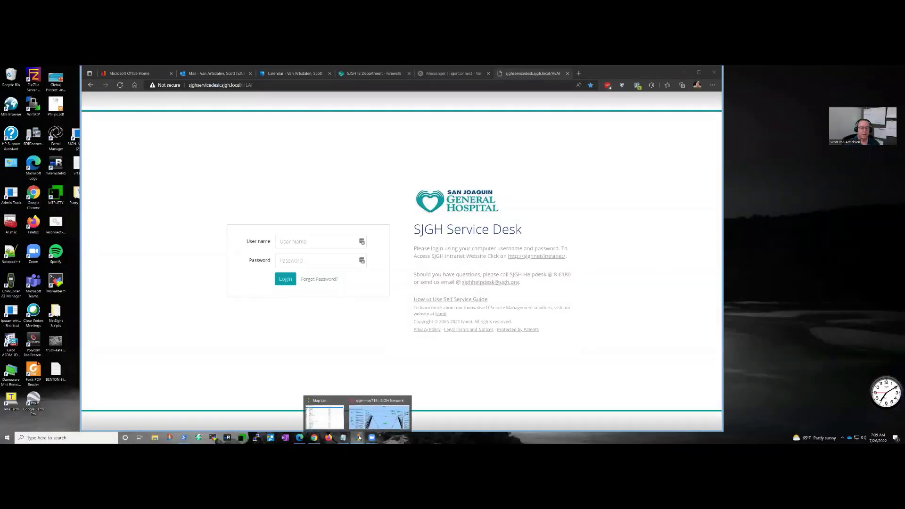
pyautogui.click(400, 415)
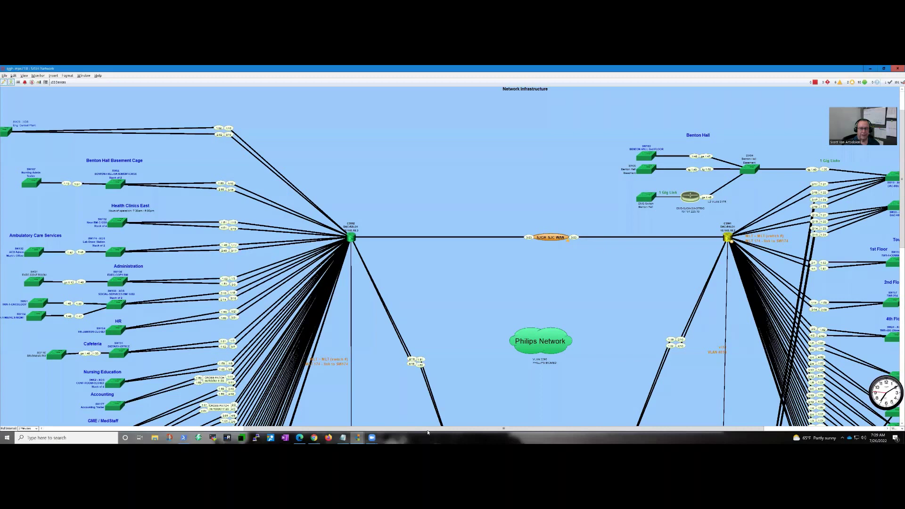
pyautogui.hscroll(3, 429, 430)
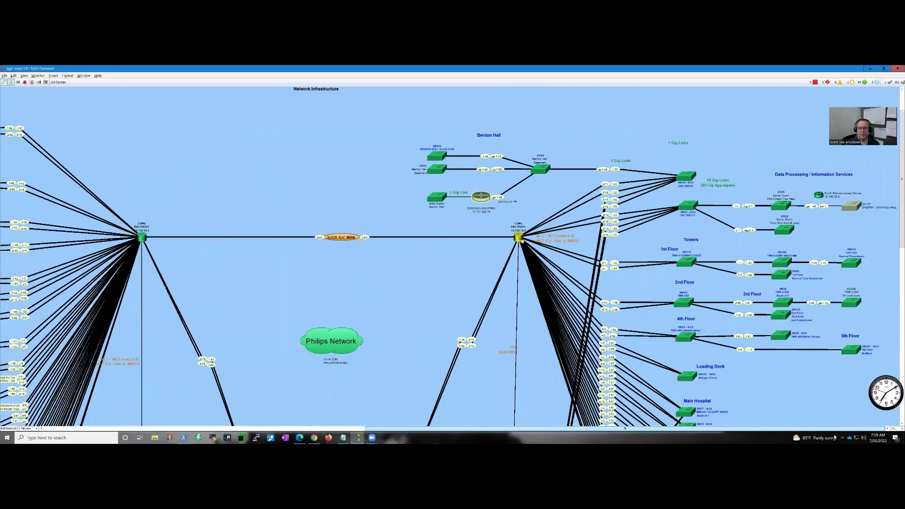
pyautogui.click(897, 429)
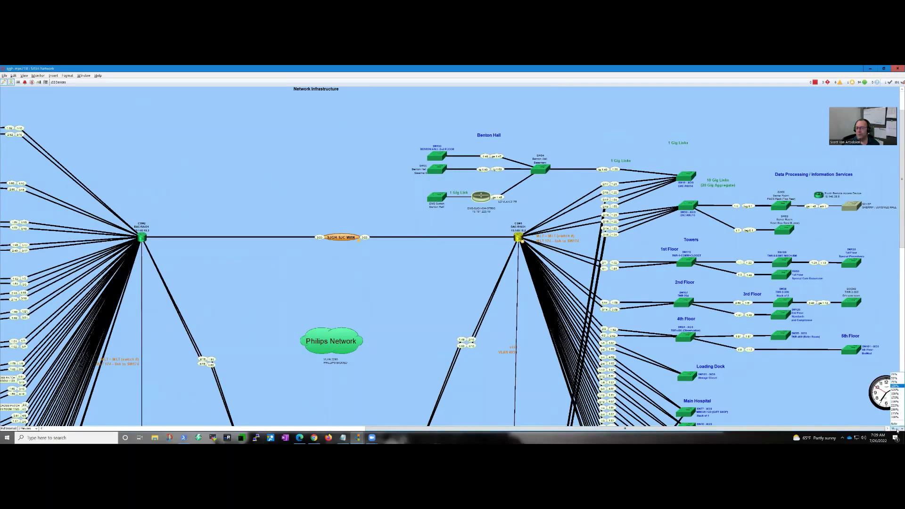
pyautogui.click(896, 393)
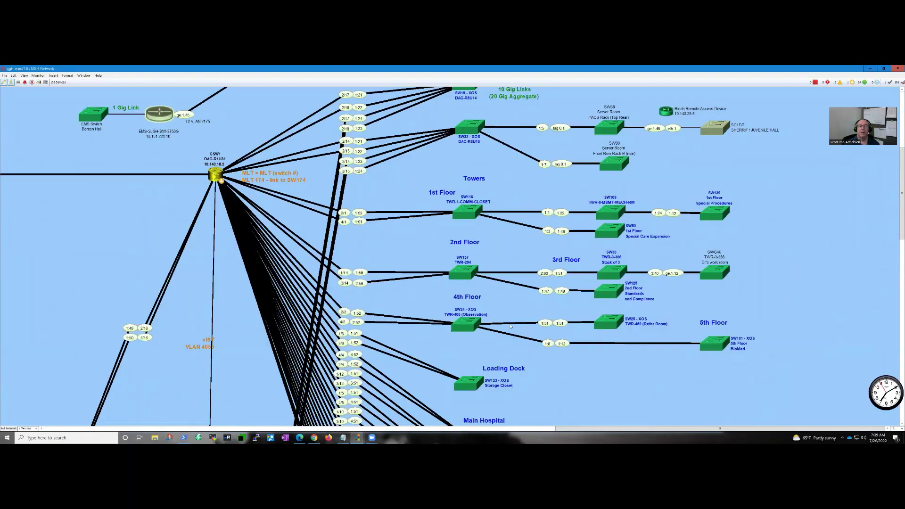
# Step: Locate and select the 4th-floor tower switch SW24, then minimize the map window
pyautogui.scroll(-3, 495, 337)
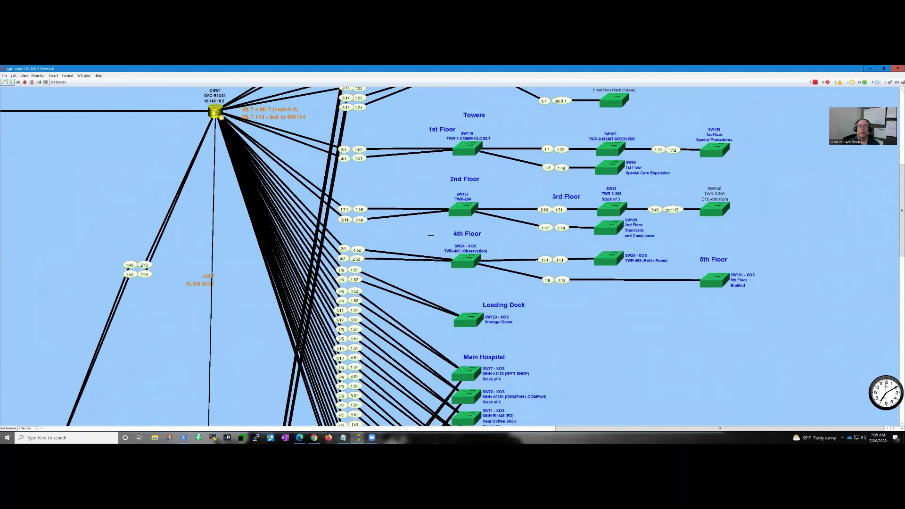
pyautogui.moveTo(430, 234); pyautogui.dragTo(793, 309)
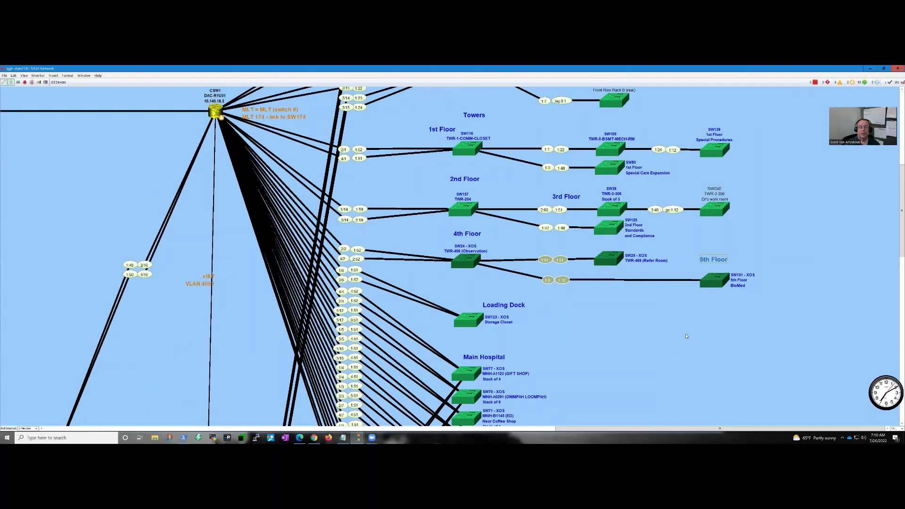
pyautogui.click(460, 281)
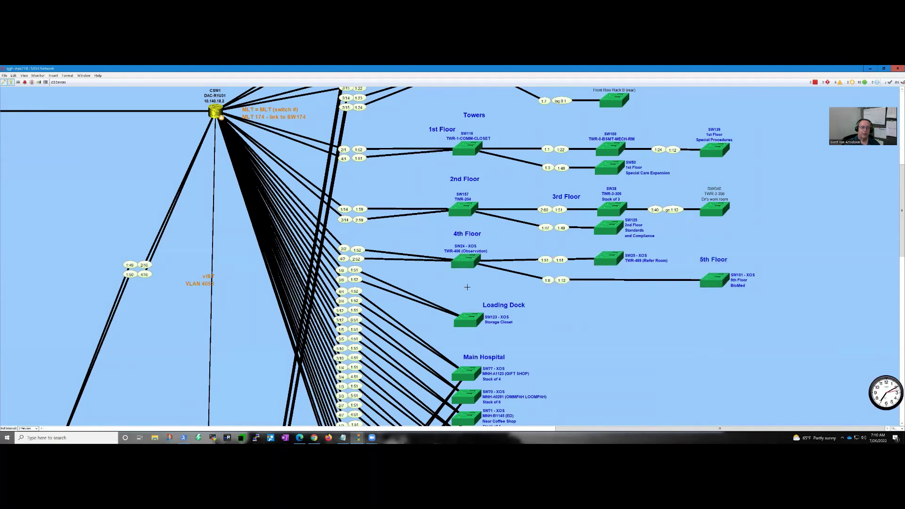
pyautogui.click(467, 262)
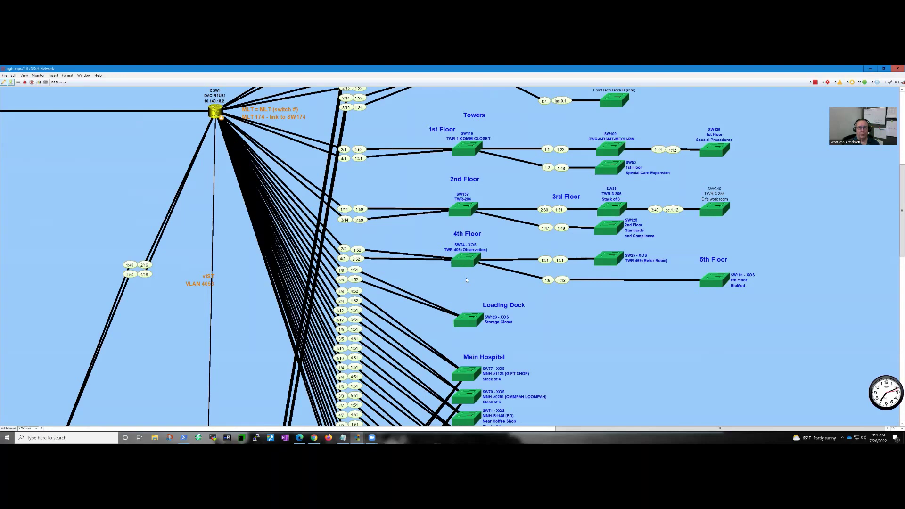
pyautogui.click(870, 69)
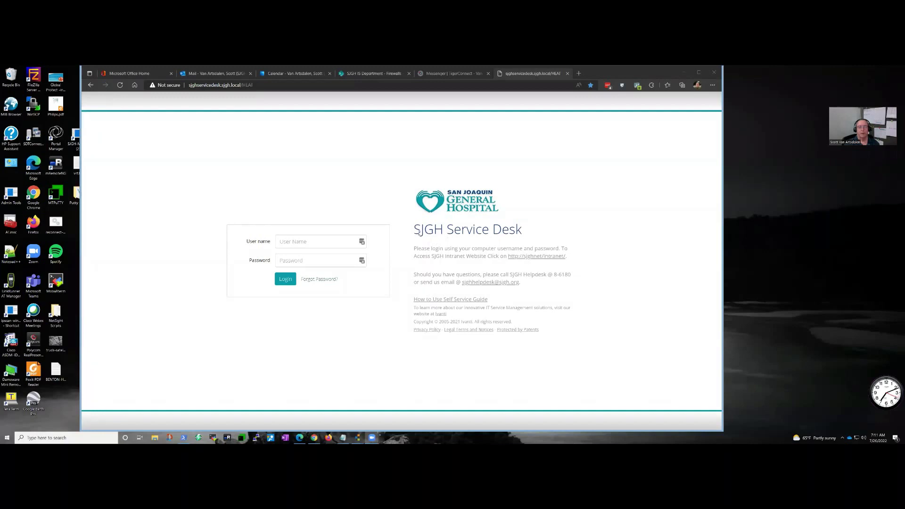
# Step: Dismiss the Edge address suggestions and get into the SJGH Service Desk's My Service Requests list (141 records)
pyautogui.moveTo(415, 231); pyautogui.dragTo(523, 232)
pyautogui.click(402, 195)
pyautogui.doubleClick(247, 85)
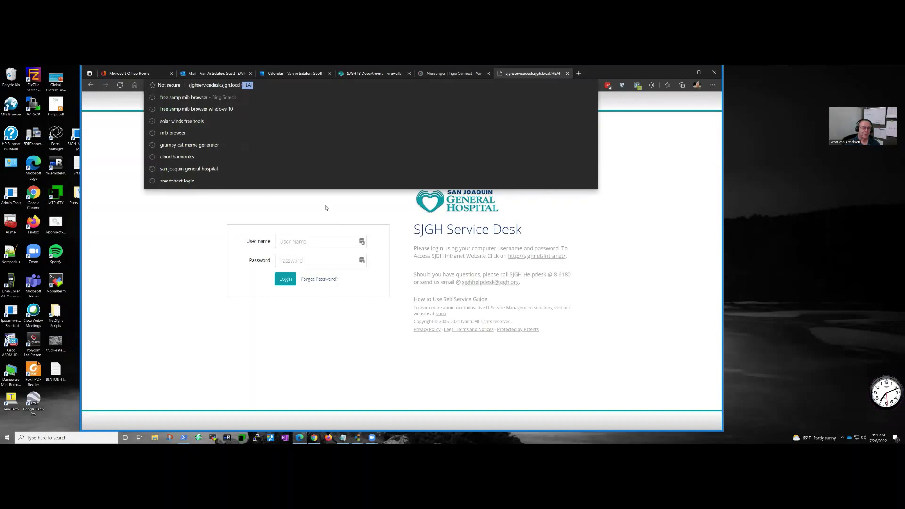
pyautogui.click(330, 213)
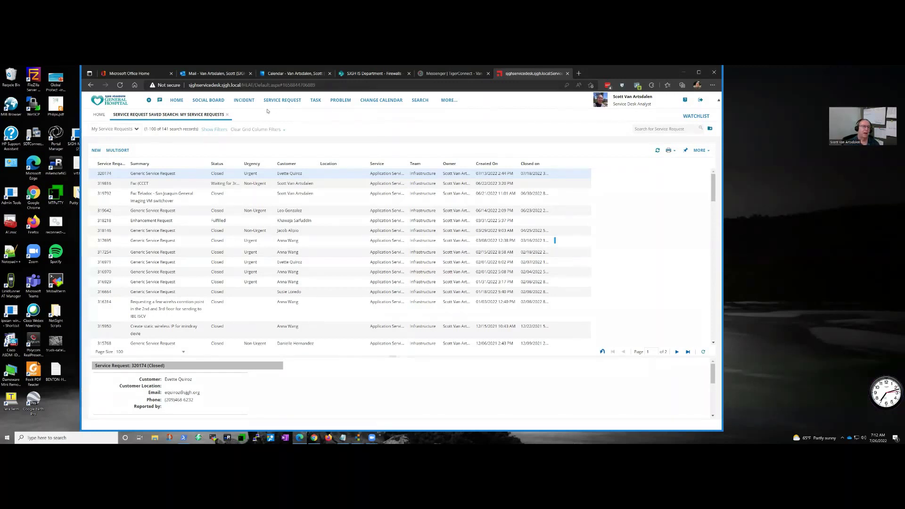
# Step: Close the service request search, collapse Priority 4, and show All Active Incidents (186 records)
pyautogui.click(227, 114)
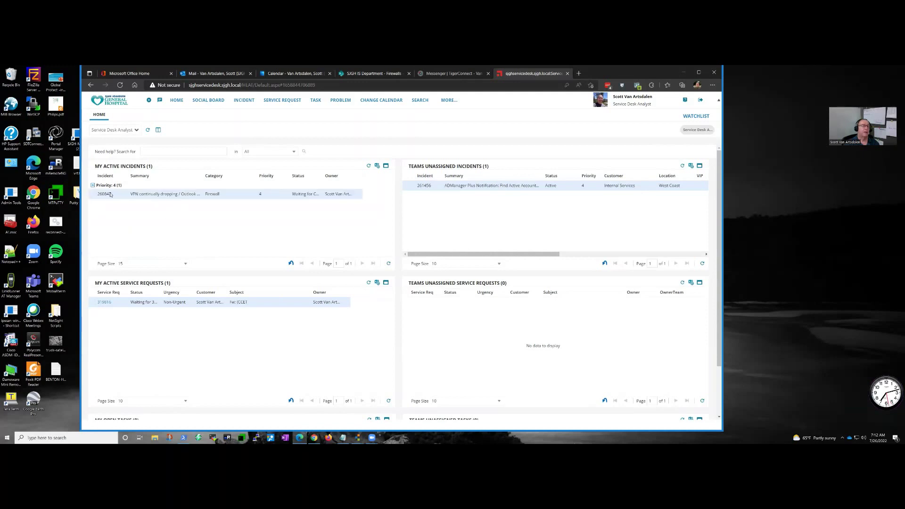
pyautogui.click(92, 186)
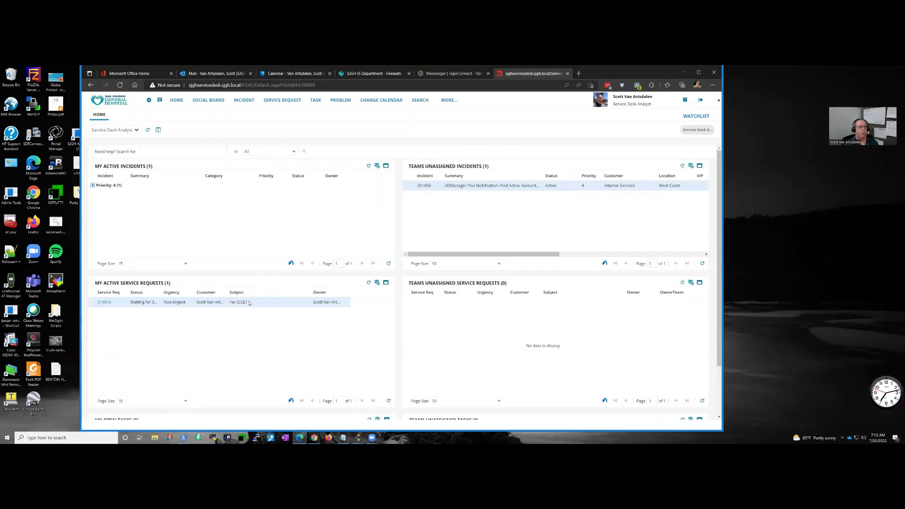
pyautogui.click(244, 101)
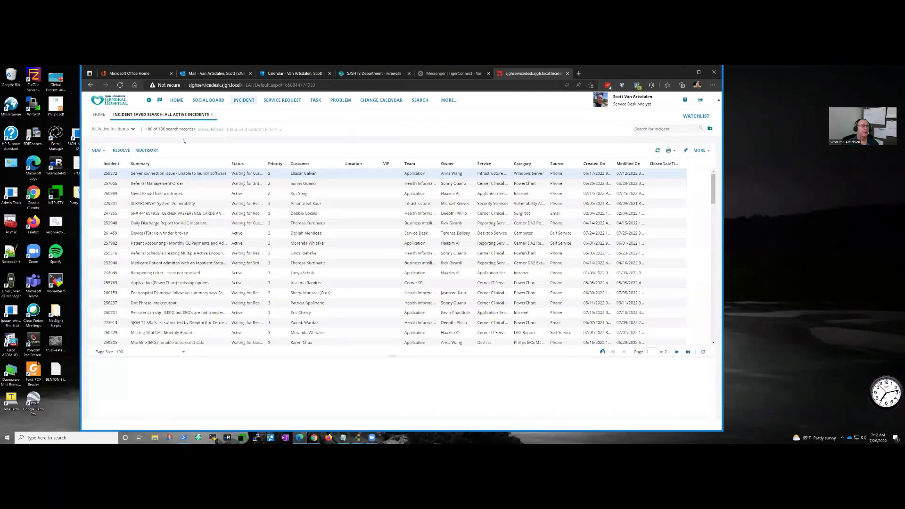
# Step: Start a new incident and set its customer to the analyst, found by searching their name
pyautogui.click(103, 151)
pyautogui.click(95, 150)
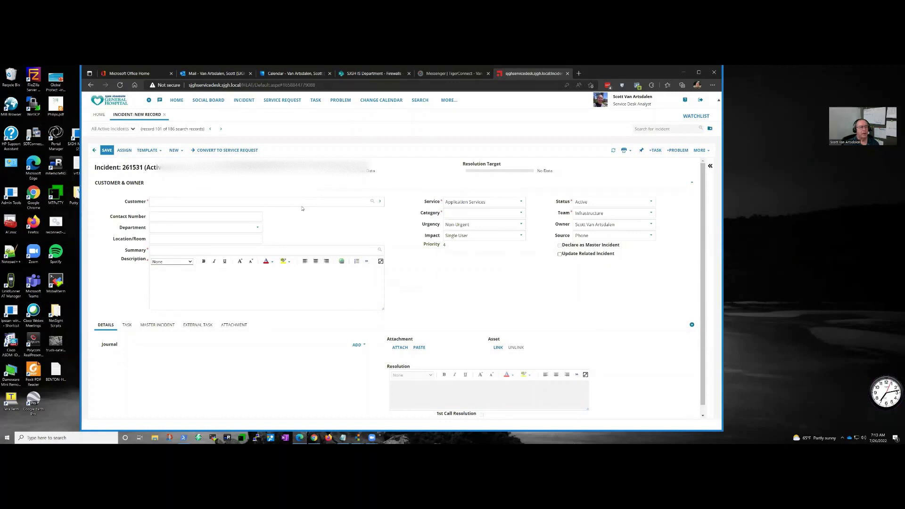
pyautogui.click(302, 201)
pyautogui.write('scott')
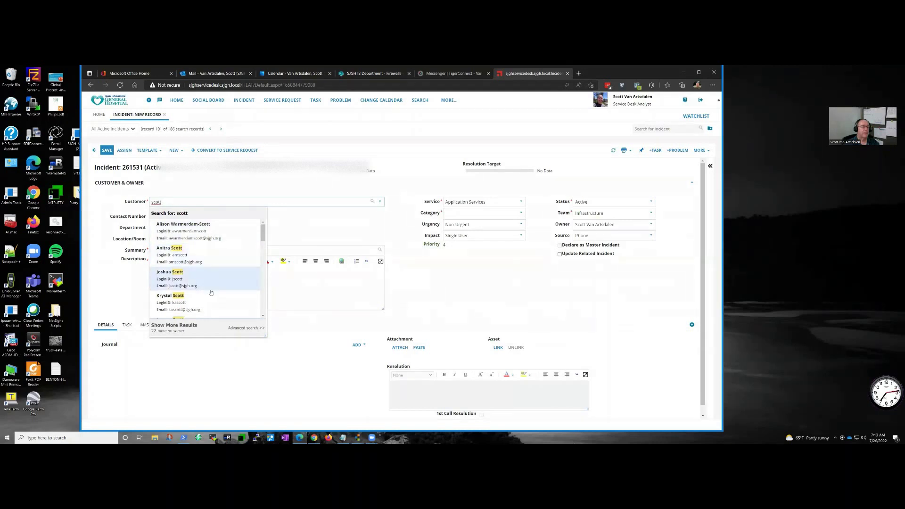
pyautogui.scroll(-5, 211, 292)
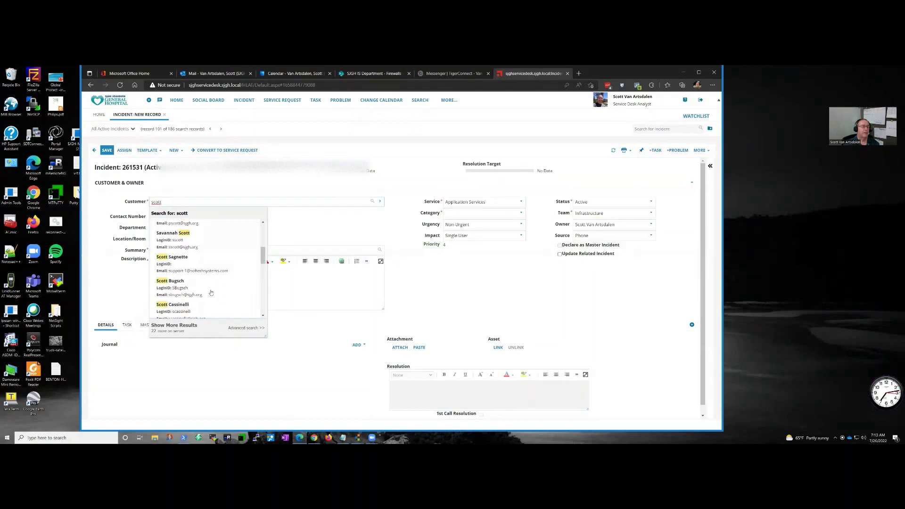
pyautogui.scroll(-8, 211, 293)
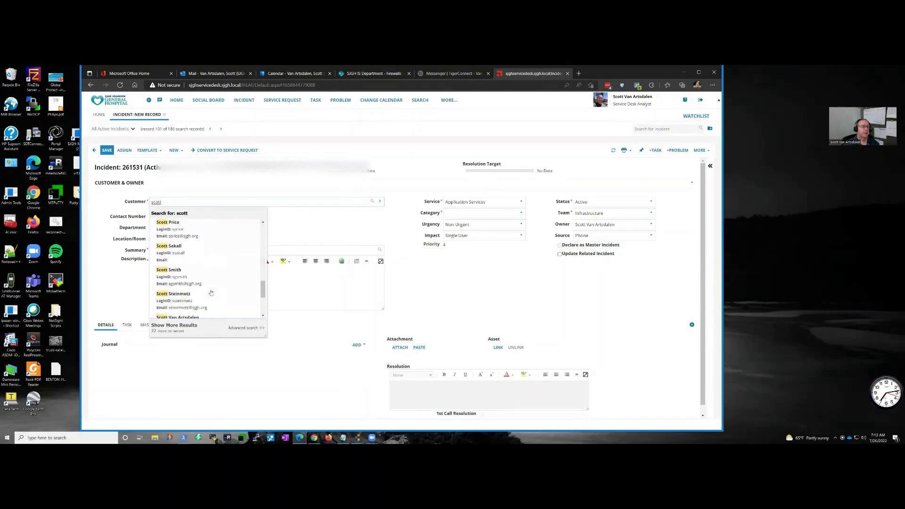
pyautogui.scroll(-3, 211, 293)
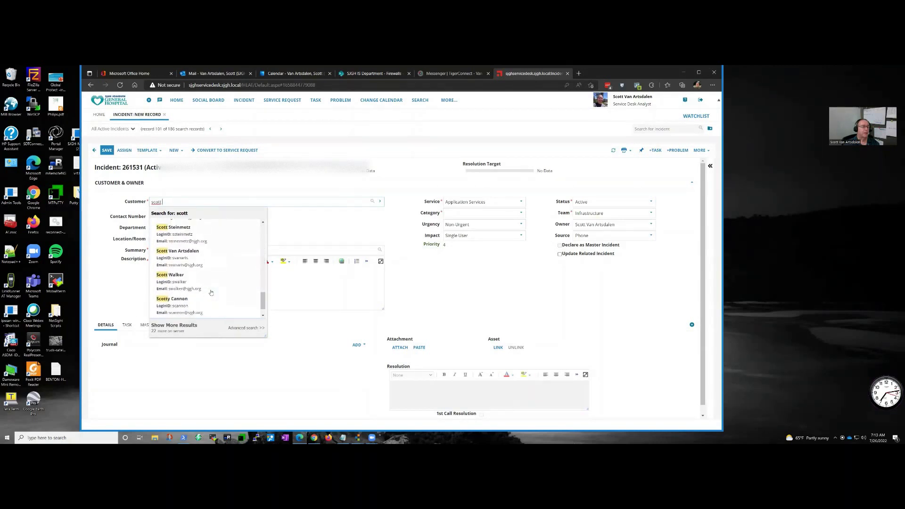
pyautogui.click(212, 259)
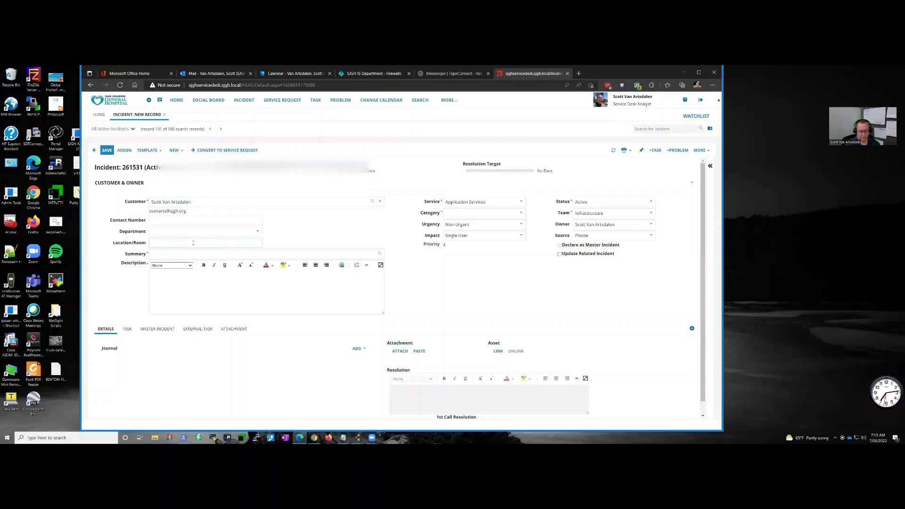
# Step: Enter location Tower 4th floor, summary 'Network down', and description 'Network switch on 4th floor towers is unreachable.'
pyautogui.write('Tower 4th floor')
pyautogui.click(193, 253)
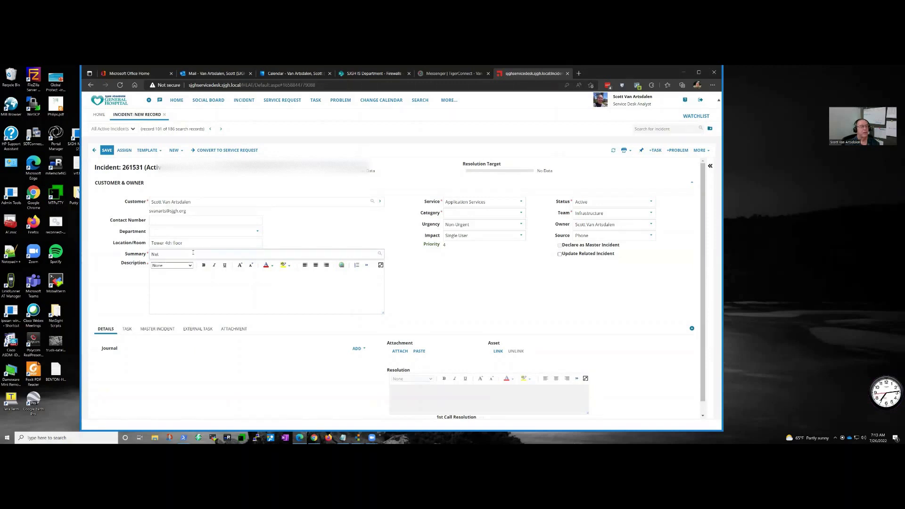
pyautogui.write('Network down')
pyautogui.click(230, 281)
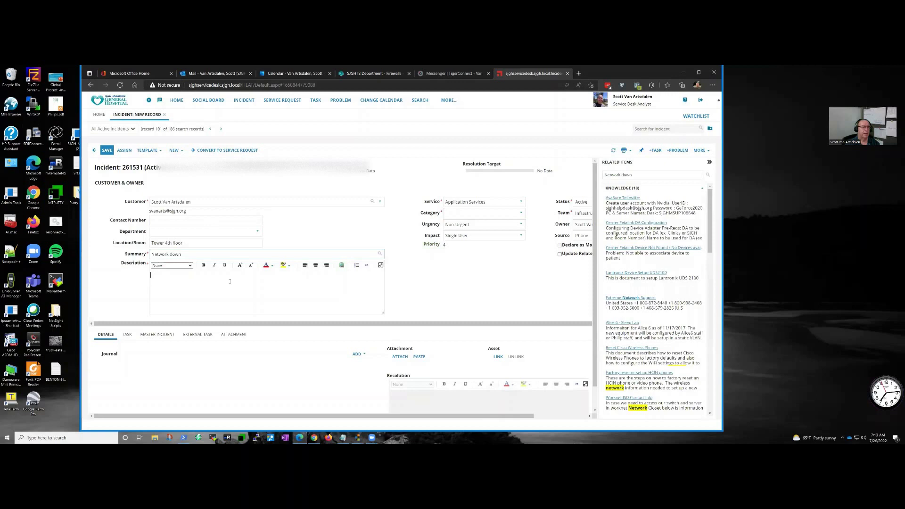
pyautogui.write('Network switch on 4th fl')
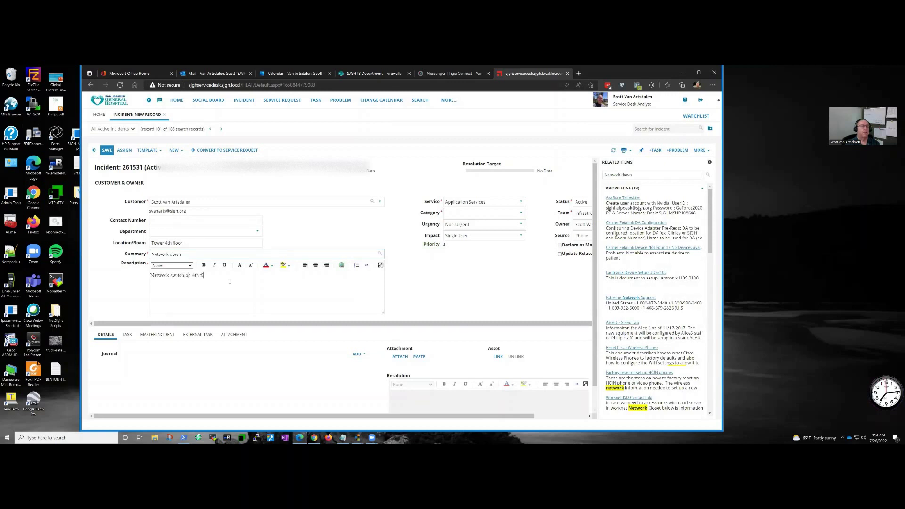
pyautogui.write('oor towers is unreachable.')
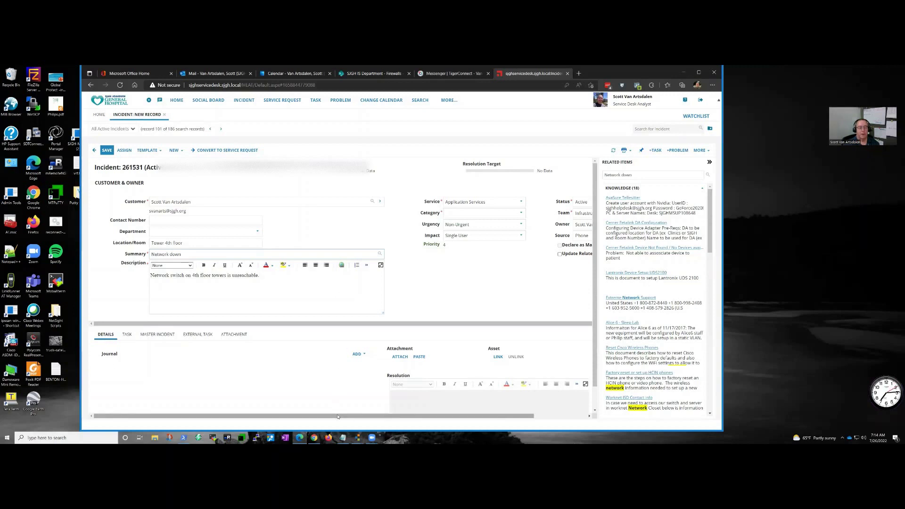
pyautogui.moveTo(339, 416); pyautogui.dragTo(392, 416)
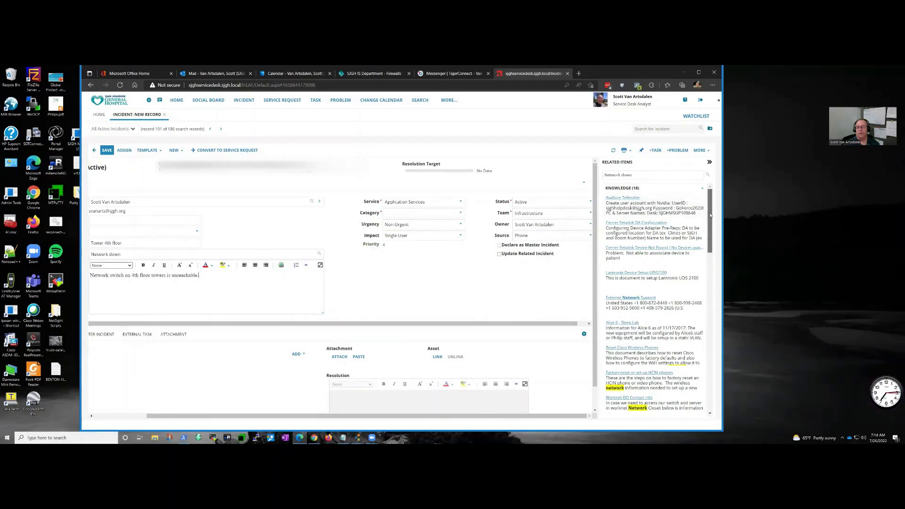
pyautogui.scroll(-2, 707, 263)
pyautogui.scroll(-3, 706, 263)
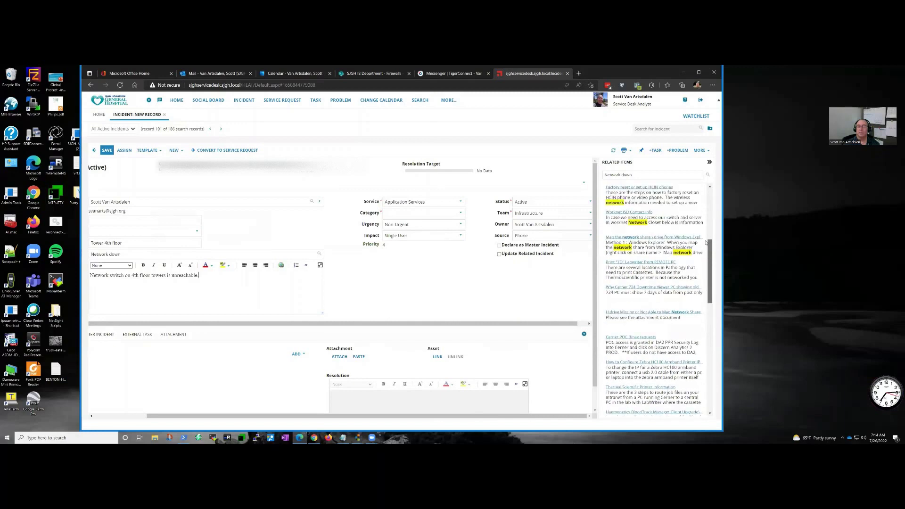
pyautogui.scroll(4, 706, 229)
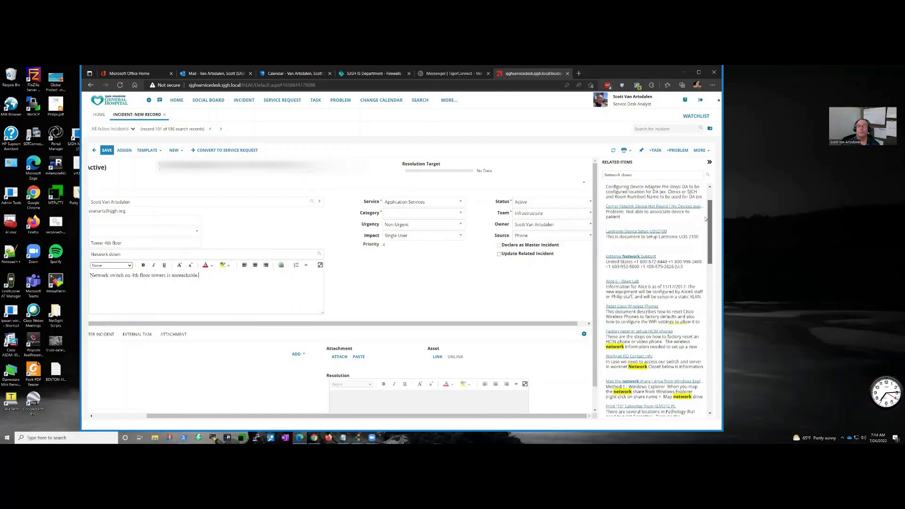
pyautogui.scroll(1, 705, 208)
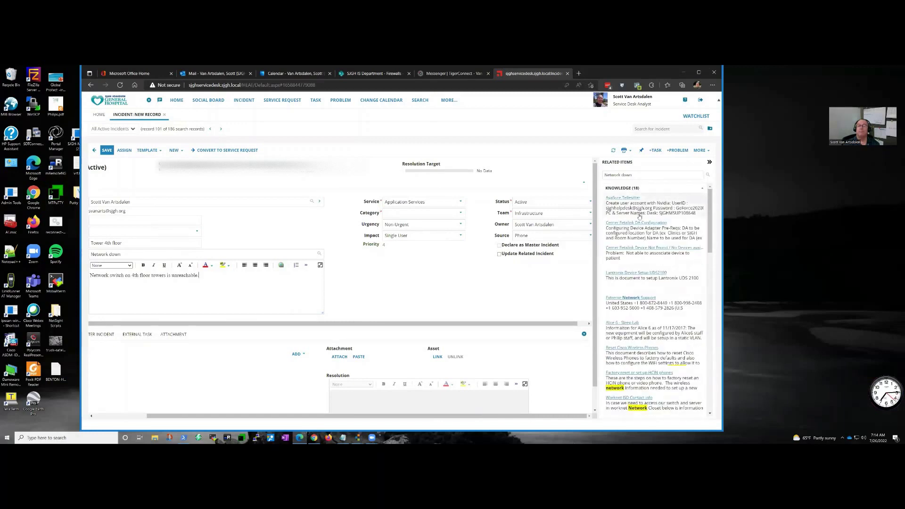
pyautogui.scroll(-2, 646, 276)
pyautogui.scroll(-12, 647, 280)
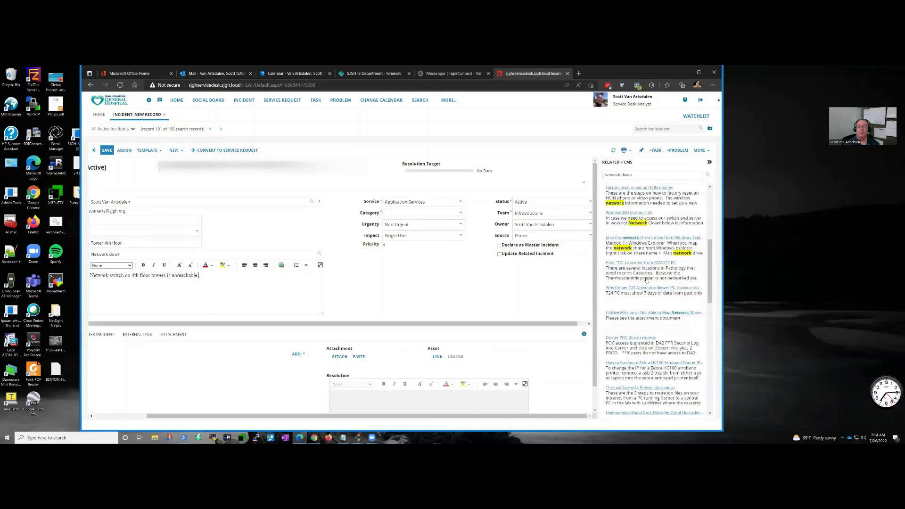
pyautogui.scroll(-6, 646, 279)
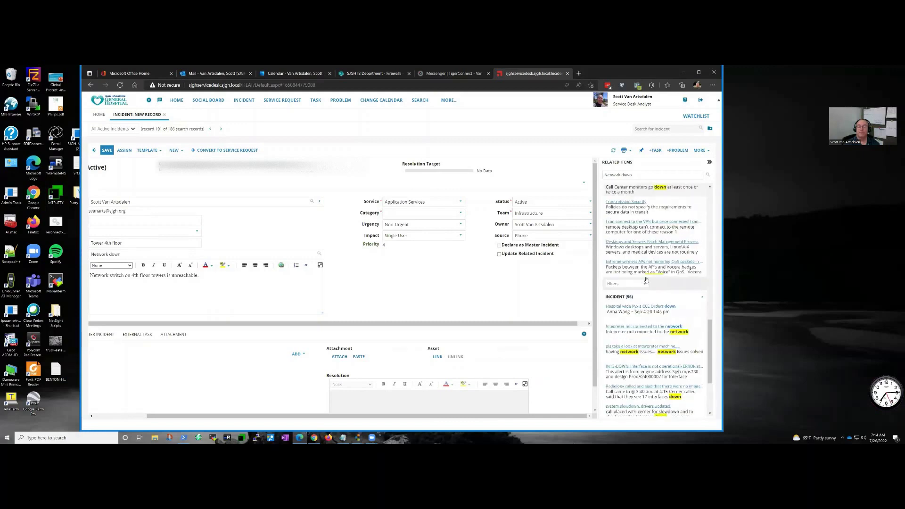
pyautogui.scroll(-1, 646, 280)
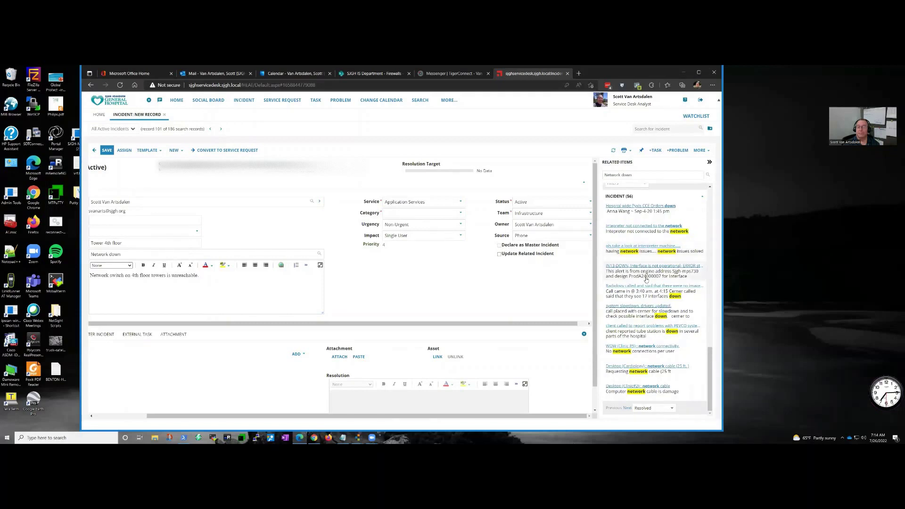
pyautogui.scroll(10, 647, 280)
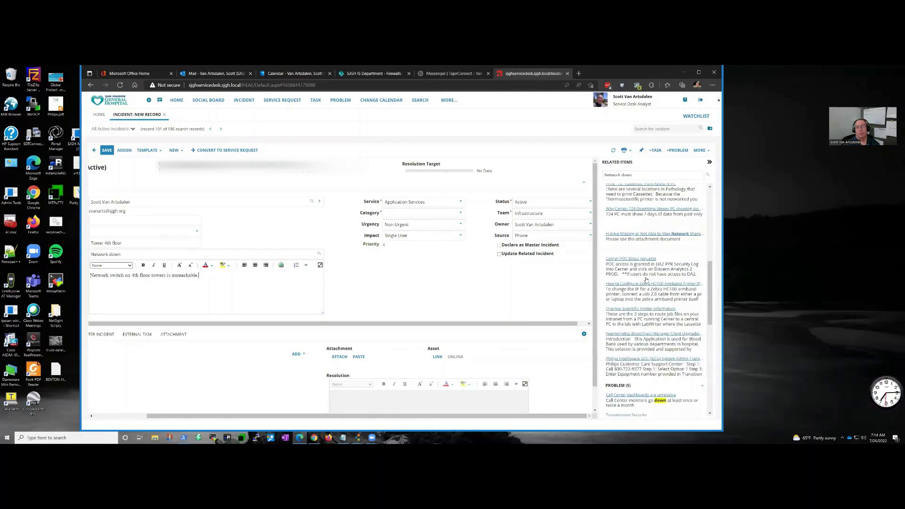
pyautogui.scroll(6, 646, 279)
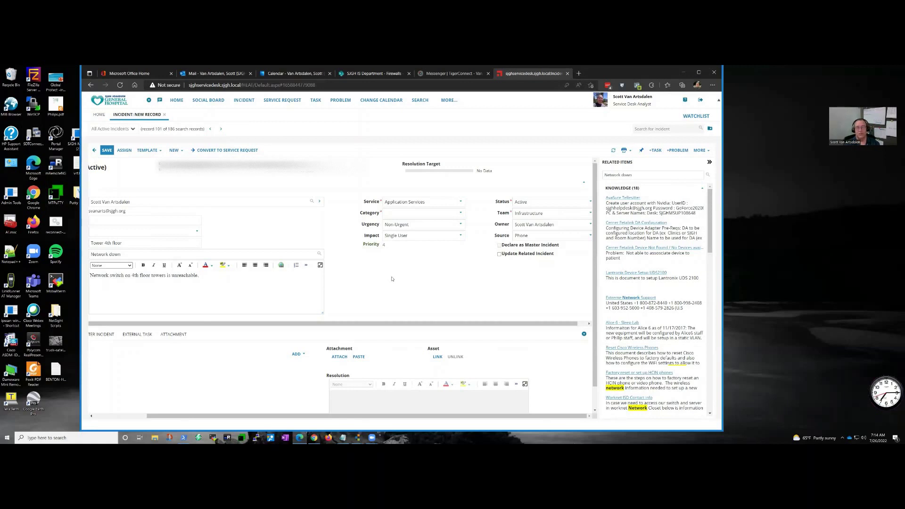
# Step: Collapse Related Items and classify the incident as Infrastructure Services, category LAN Switch
pyautogui.click(710, 163)
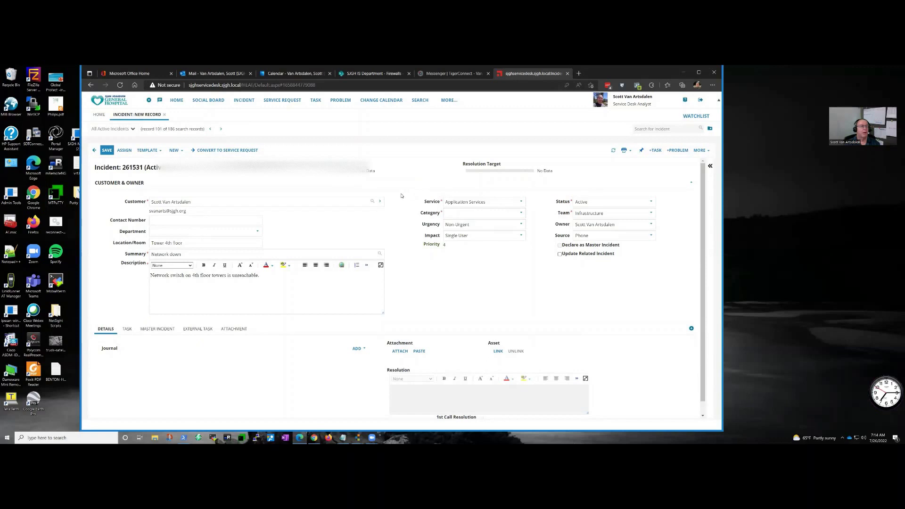
pyautogui.click(522, 203)
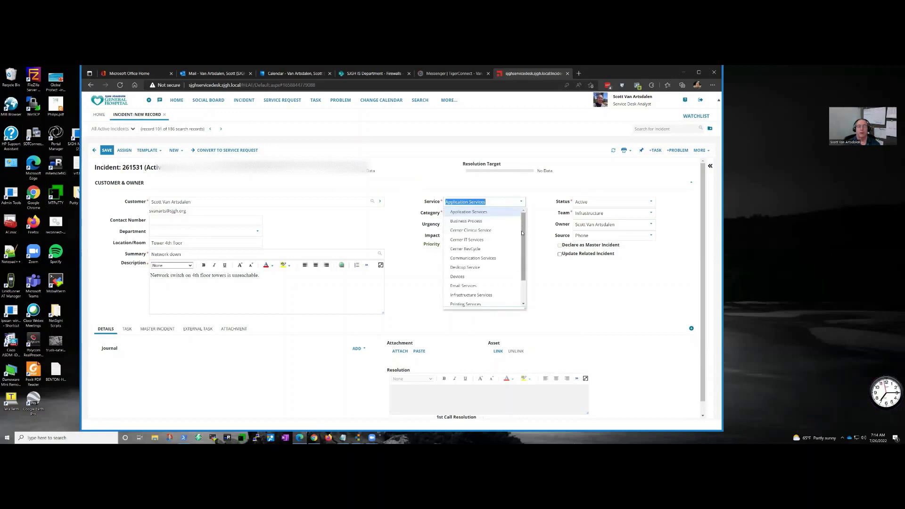
pyautogui.moveTo(522, 233); pyautogui.dragTo(523, 255)
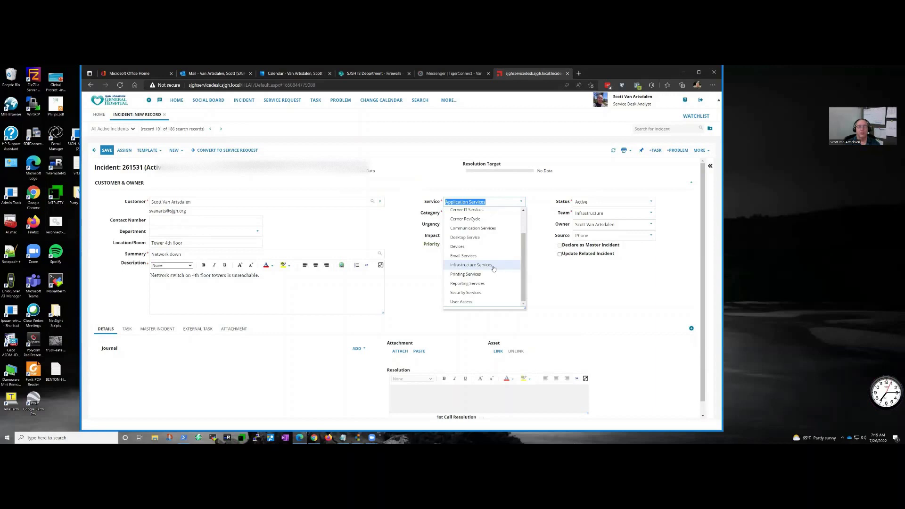
pyautogui.click(493, 268)
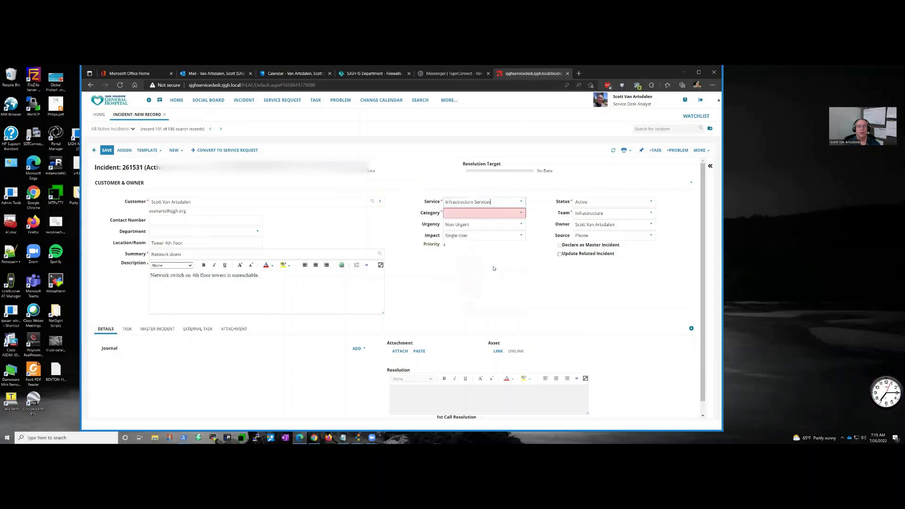
pyautogui.click(523, 214)
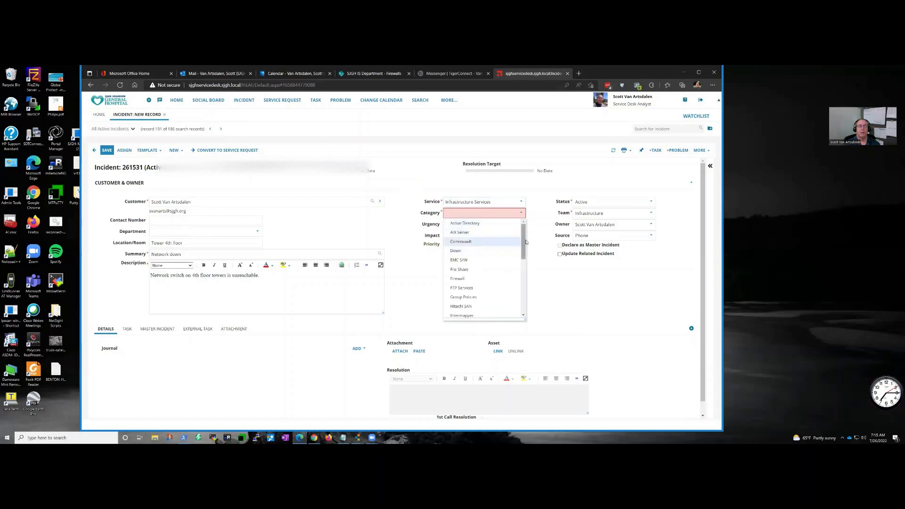
pyautogui.scroll(-5, 525, 243)
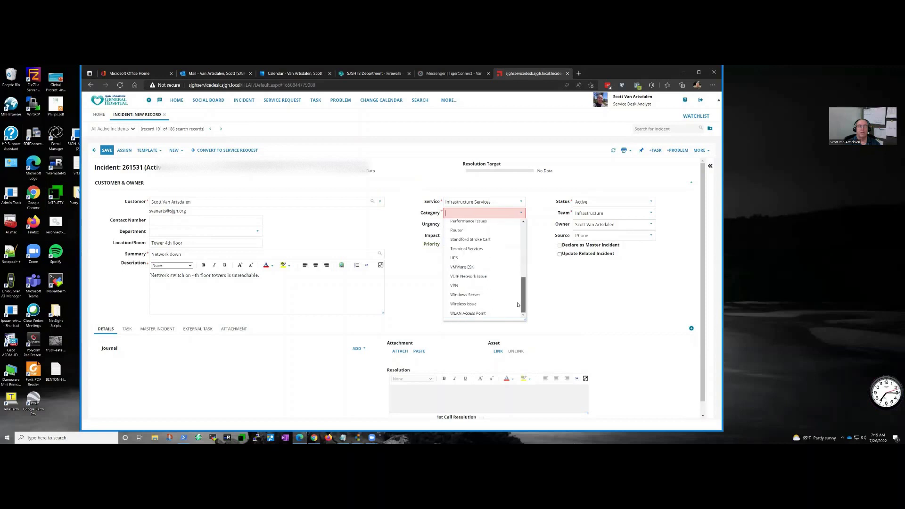
pyautogui.scroll(5, 527, 234)
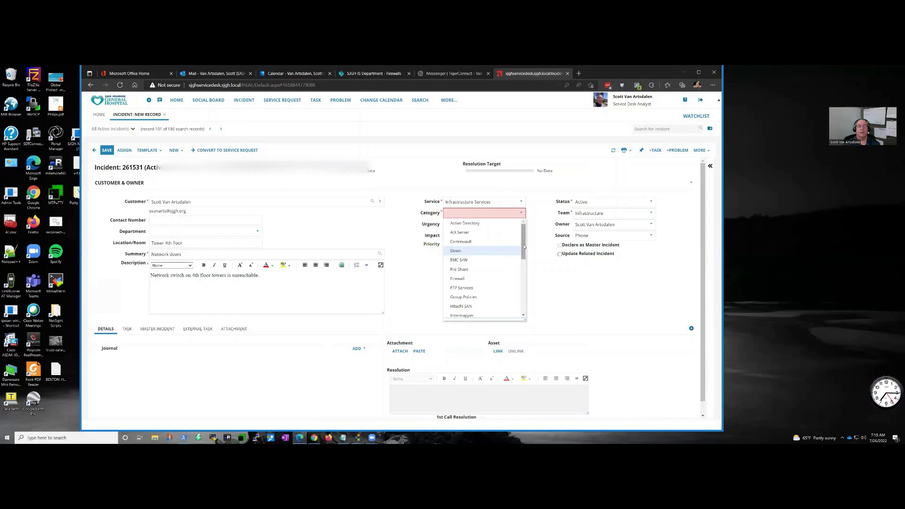
pyautogui.scroll(-3, 525, 246)
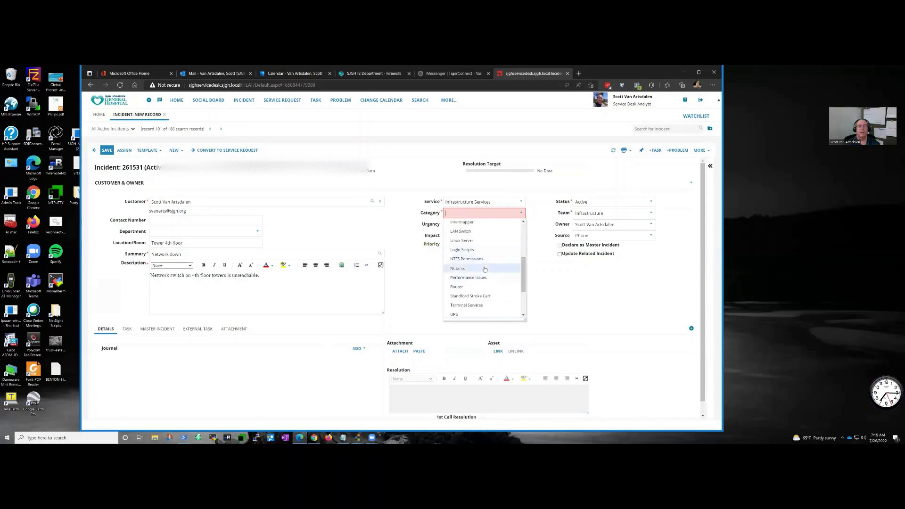
pyautogui.click(478, 233)
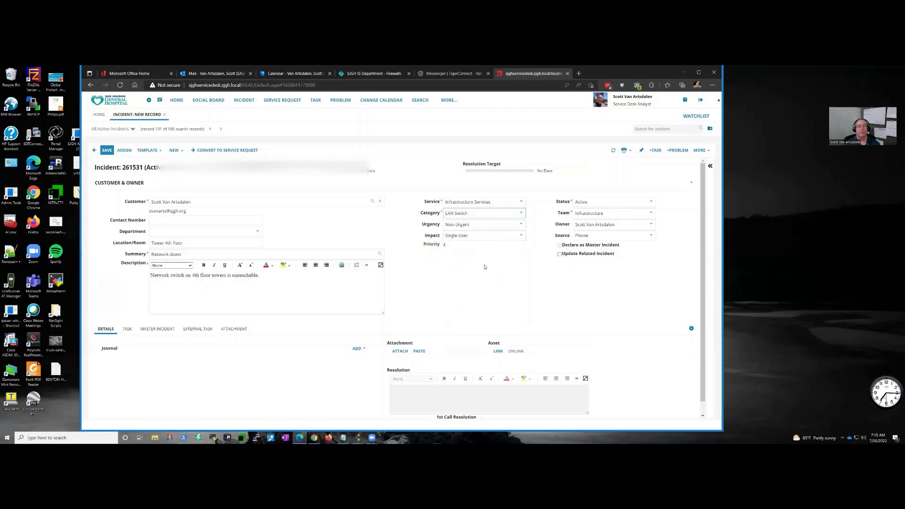
# Step: Set urgency to Urgent and impact to Department, reconfirming both choices
pyautogui.click(519, 228)
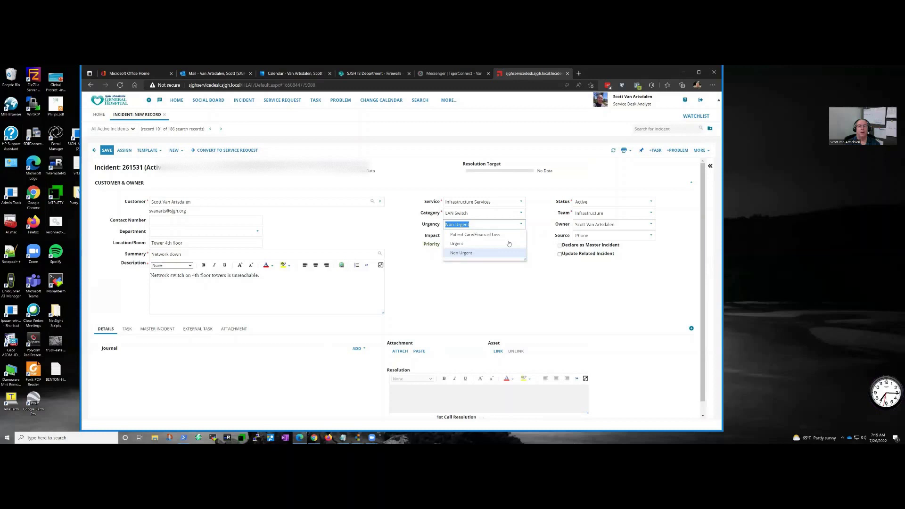
pyautogui.click(506, 245)
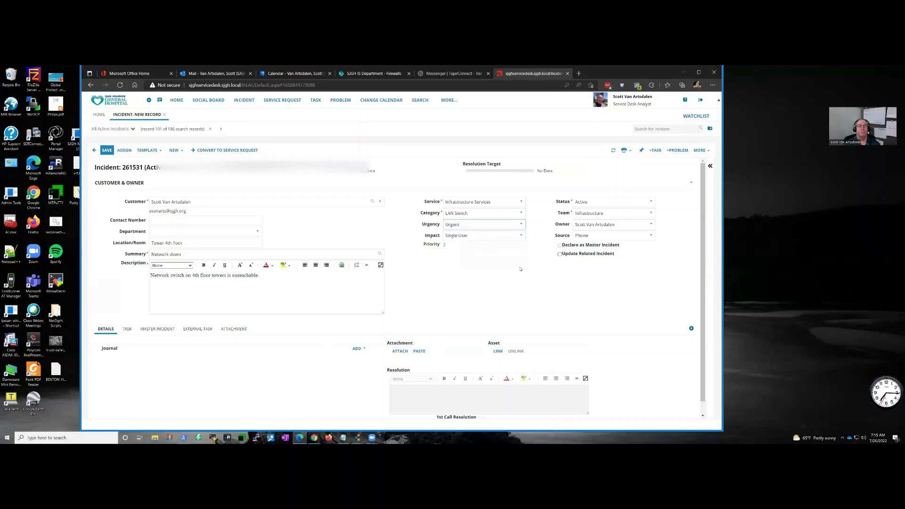
pyautogui.click(522, 236)
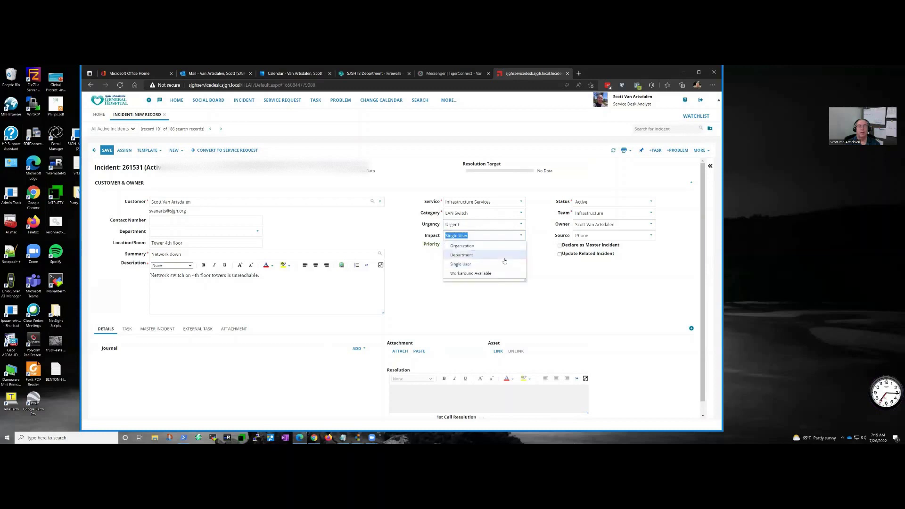
pyautogui.click(503, 256)
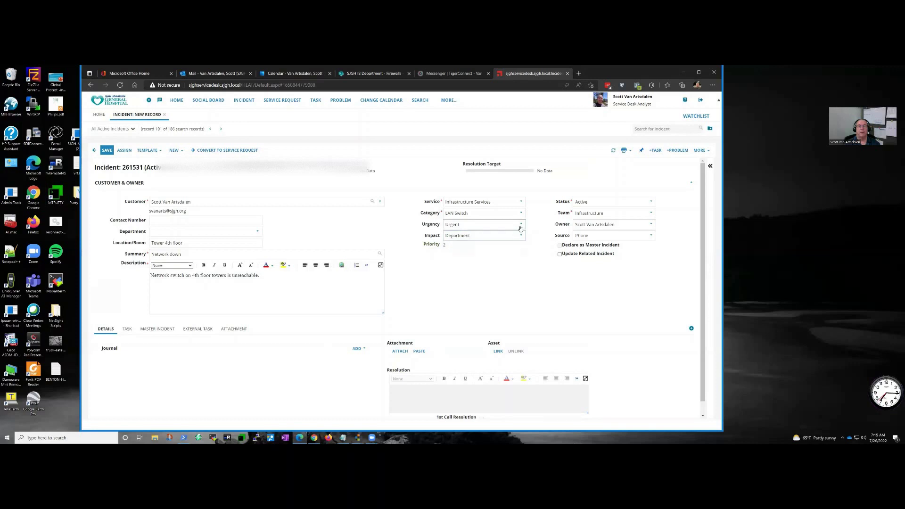
pyautogui.click(521, 225)
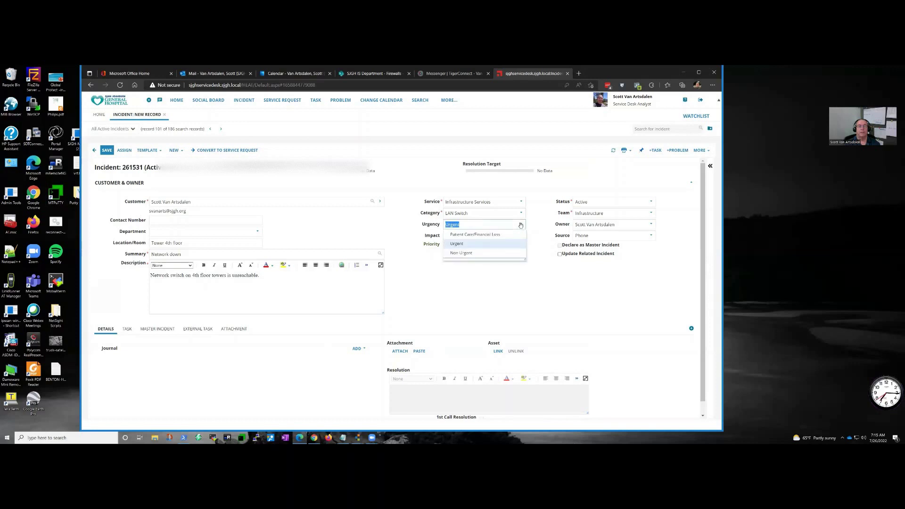
pyautogui.click(501, 244)
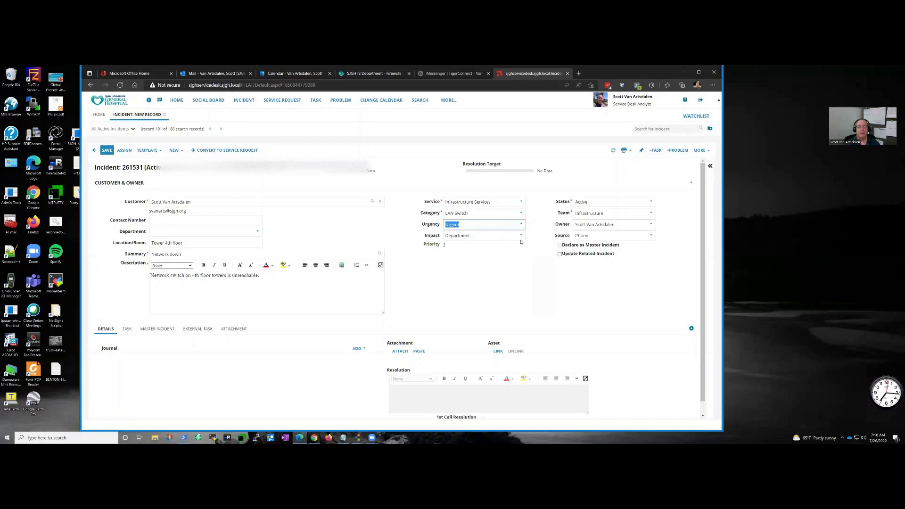
pyautogui.click(521, 236)
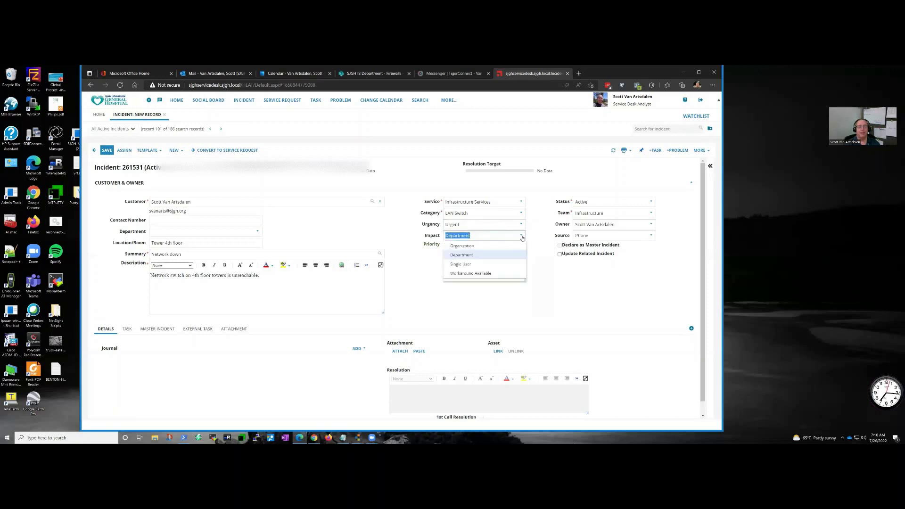
pyautogui.click(499, 257)
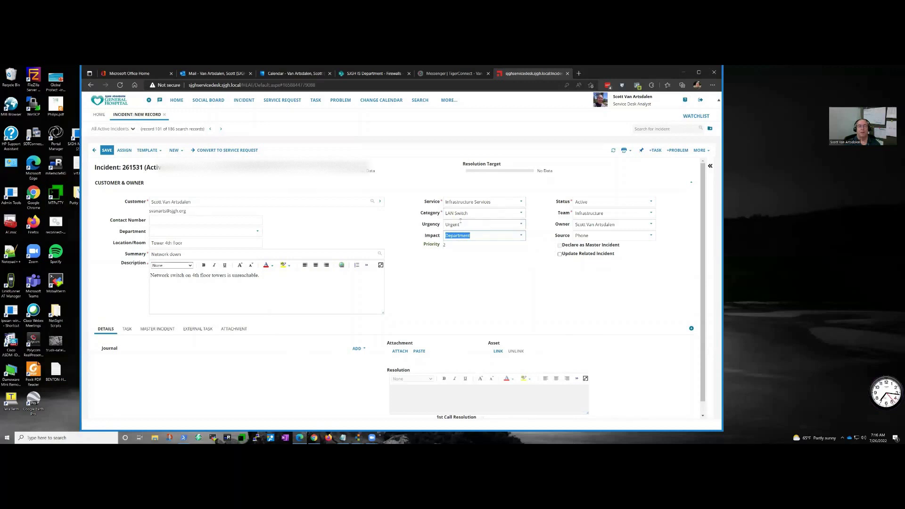
pyautogui.doubleClick(445, 245)
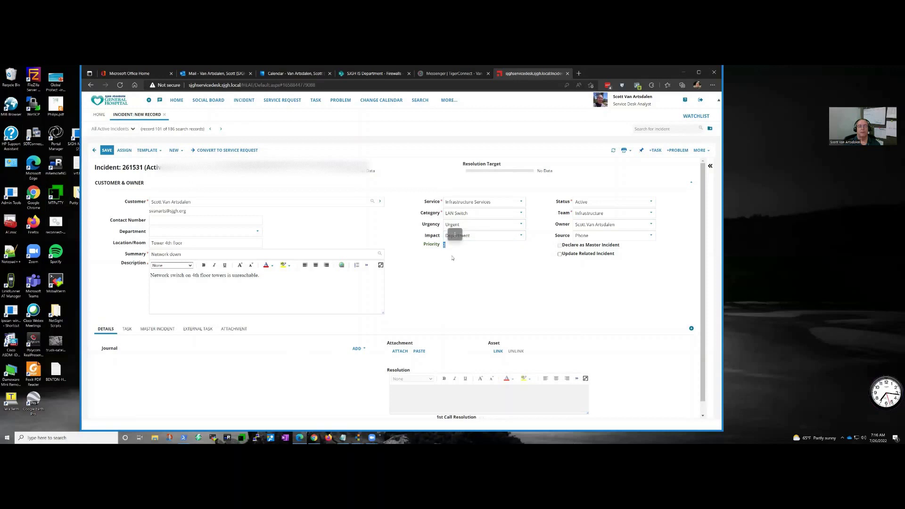
# Step: Try Patient Care/Financial Loss and Organization (priority 1), then restore Department and Urgent for priority 2
pyautogui.click(521, 225)
pyautogui.click(514, 234)
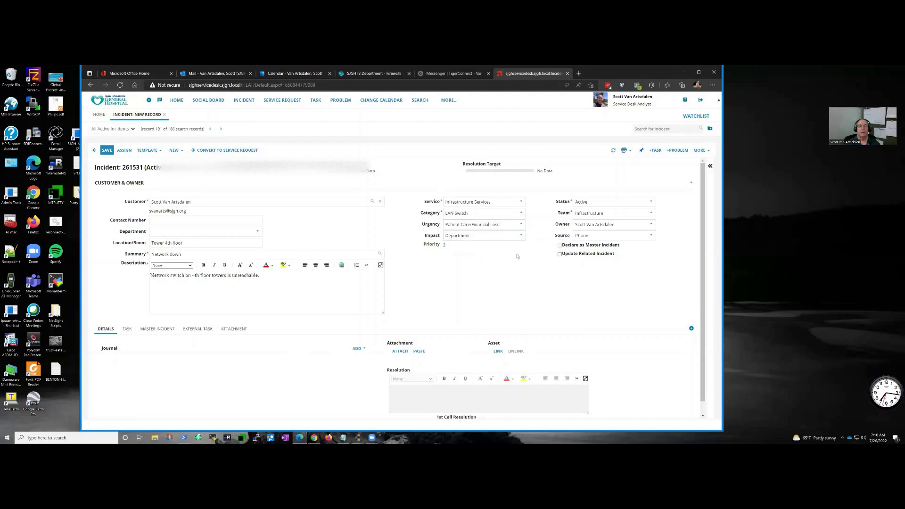
pyautogui.click(522, 235)
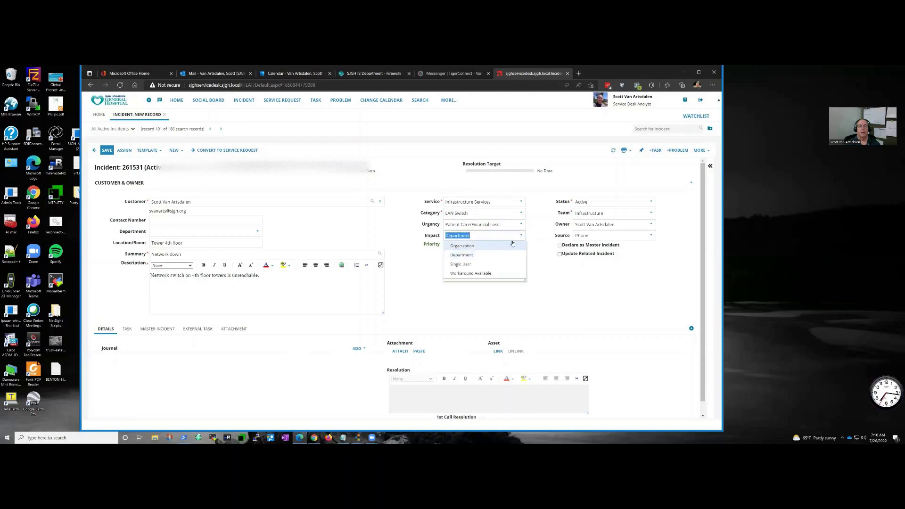
pyautogui.click(511, 245)
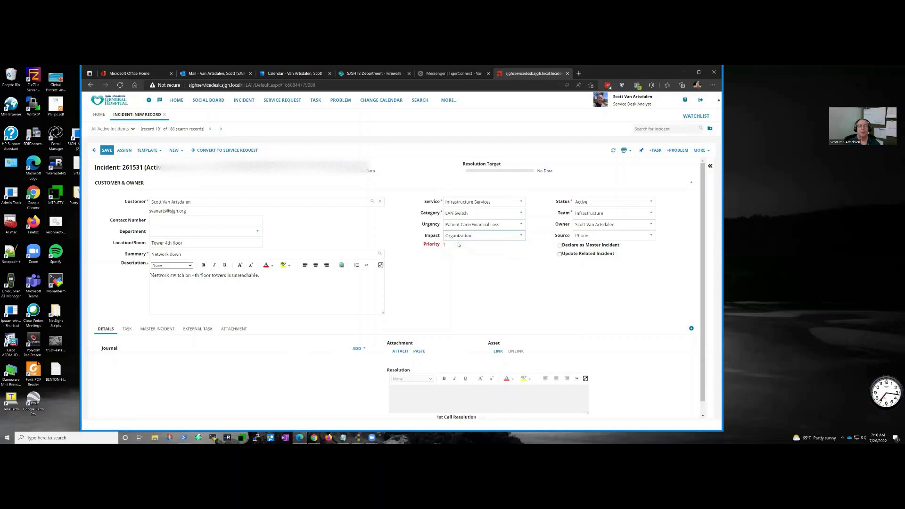
pyautogui.click(521, 236)
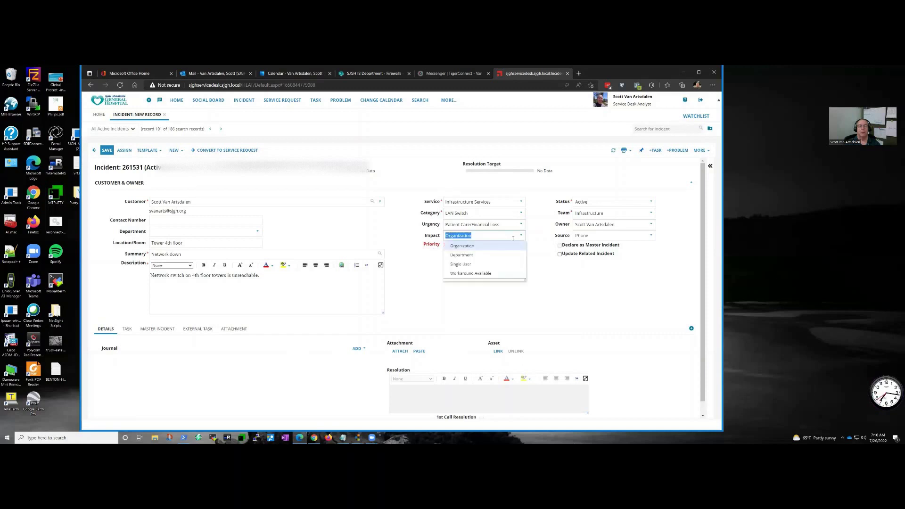
pyautogui.click(494, 255)
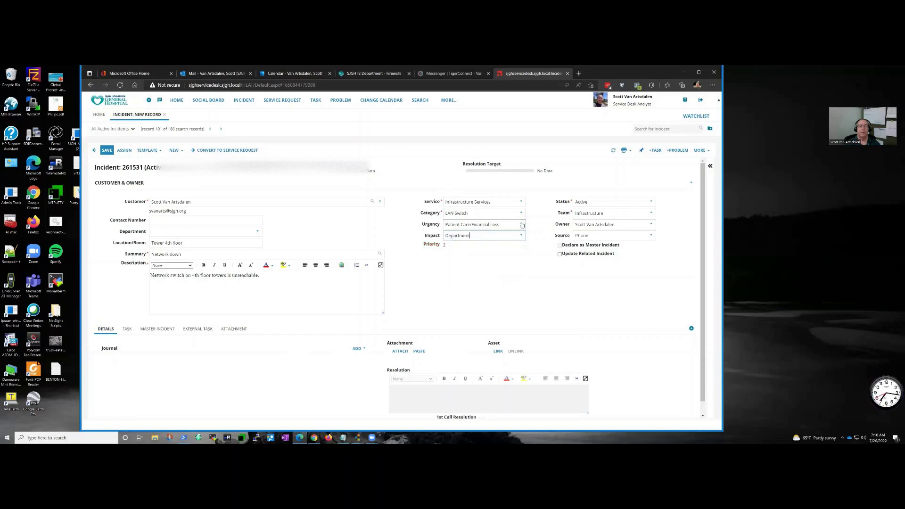
pyautogui.click(510, 226)
pyautogui.click(491, 244)
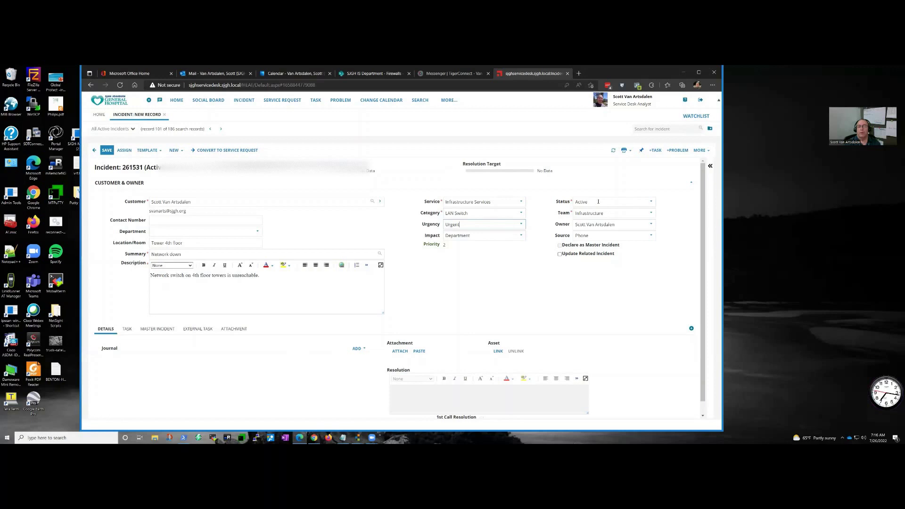
pyautogui.click(652, 203)
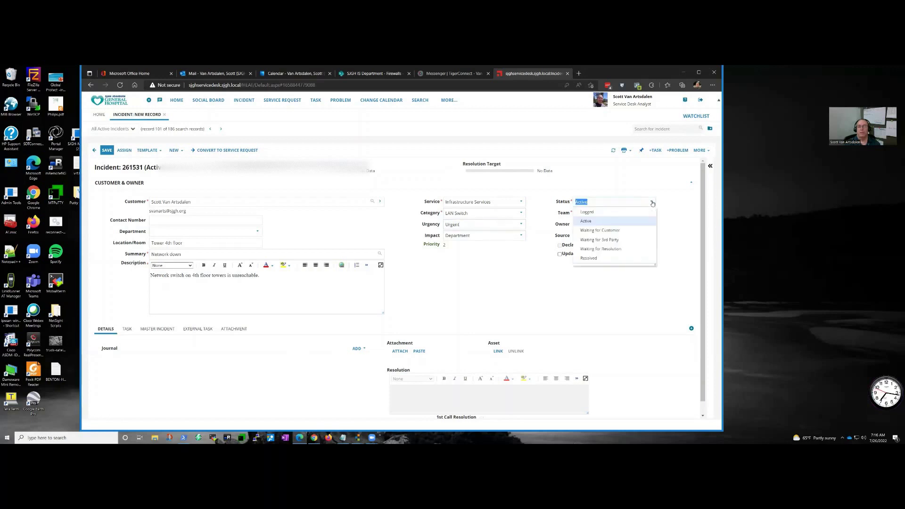
pyautogui.click(620, 233)
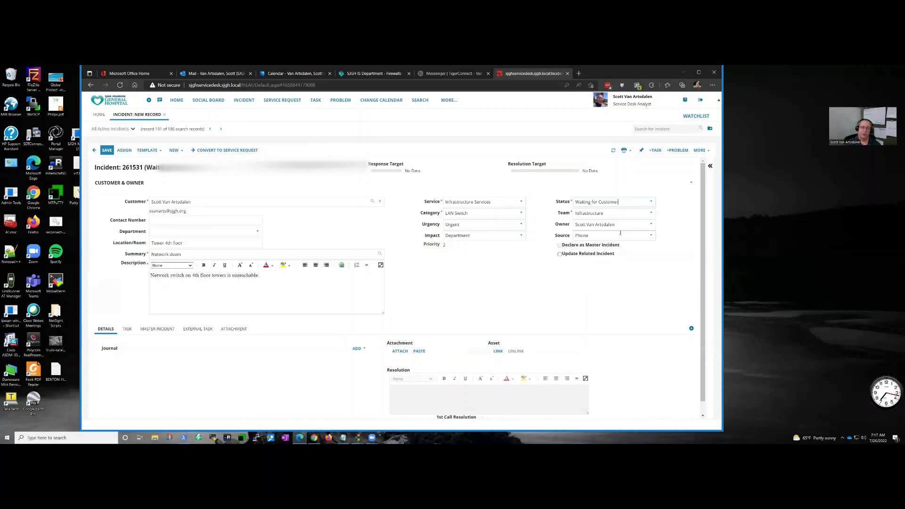
pyautogui.click(651, 203)
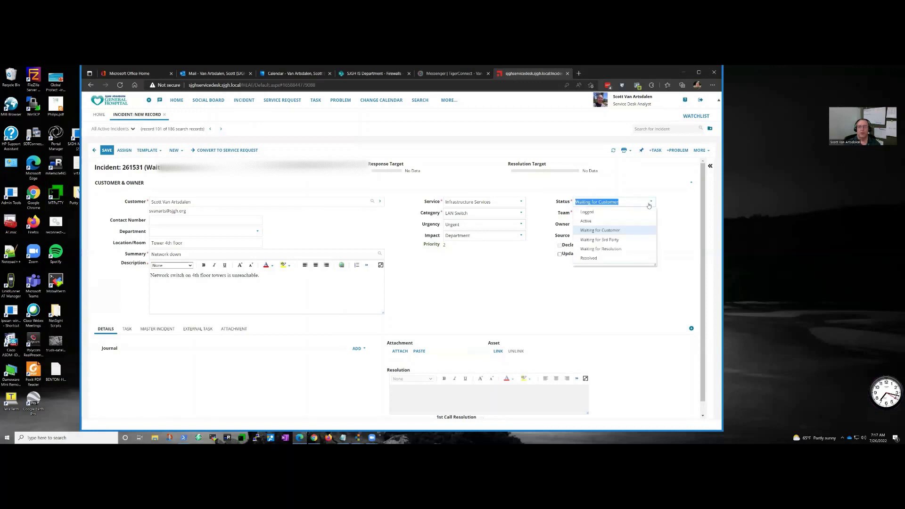
pyautogui.click(631, 221)
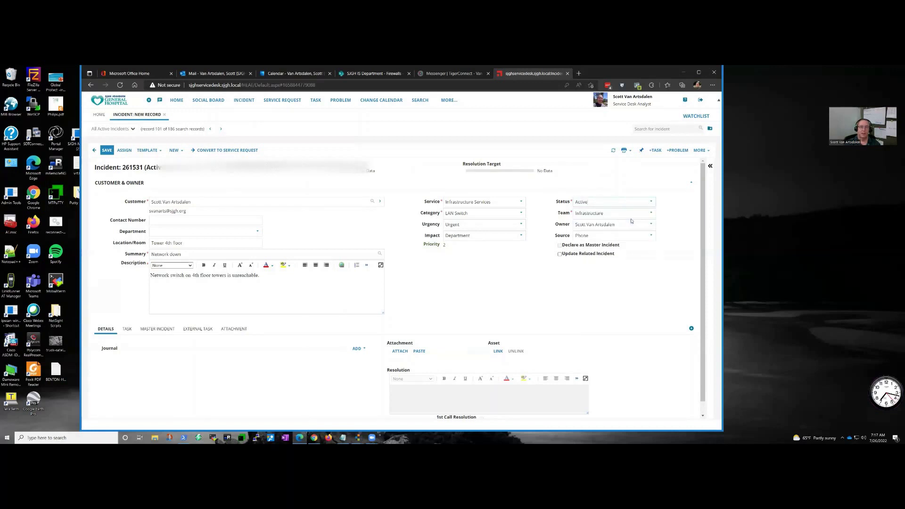
pyautogui.click(652, 203)
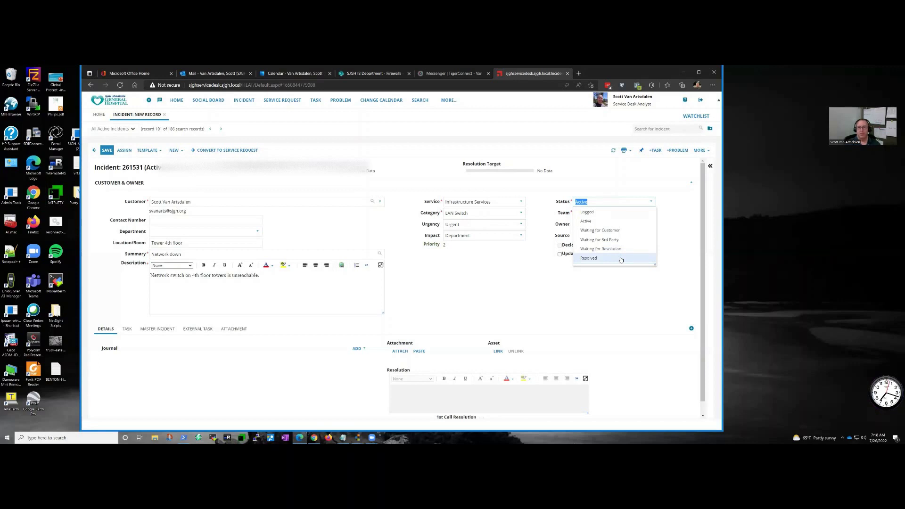
# Step: Leave the status Active and set the incident's source to Self Service
pyautogui.click(622, 223)
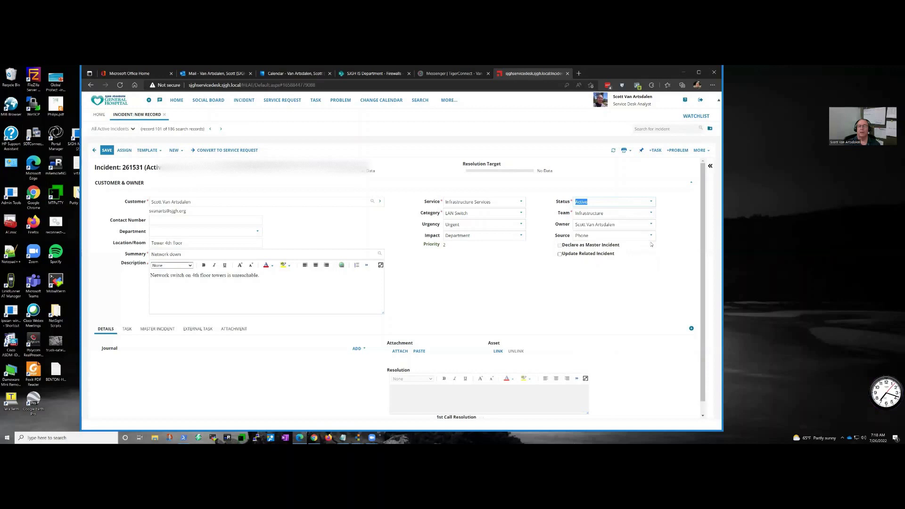
pyautogui.click(651, 236)
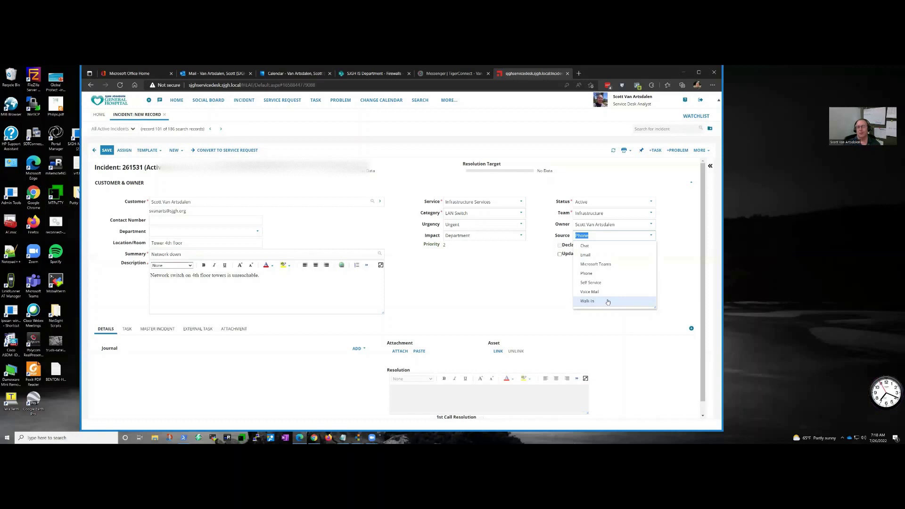
pyautogui.click(613, 284)
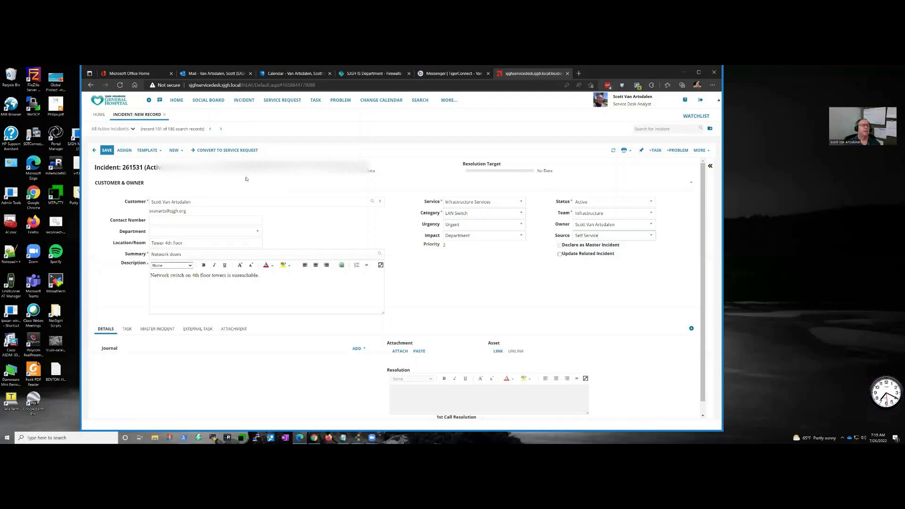
# Step: Save incident 261531 and confirm it appears under Priority 2 on the home dashboard
pyautogui.click(106, 150)
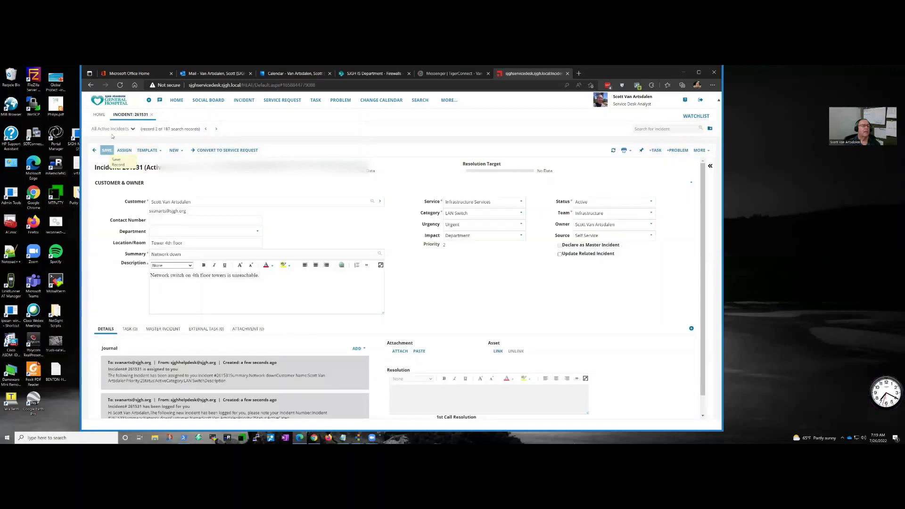
pyautogui.click(99, 115)
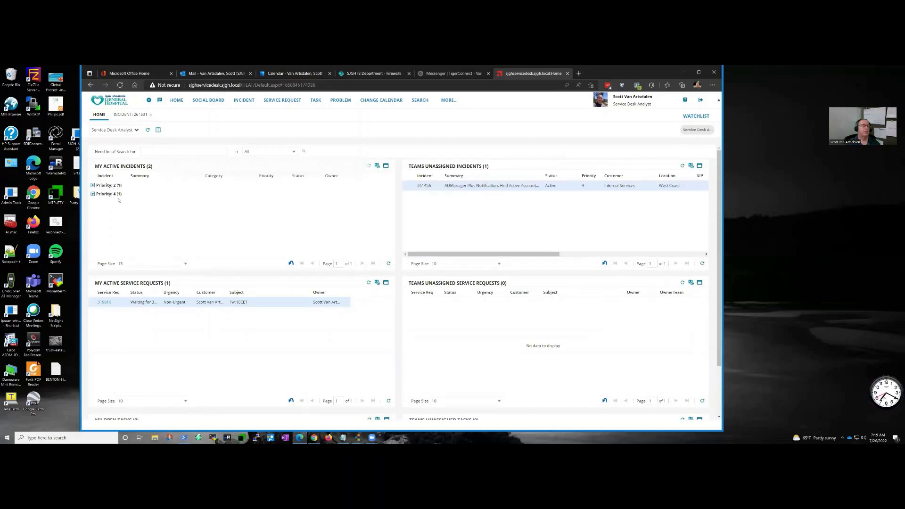
pyautogui.click(93, 186)
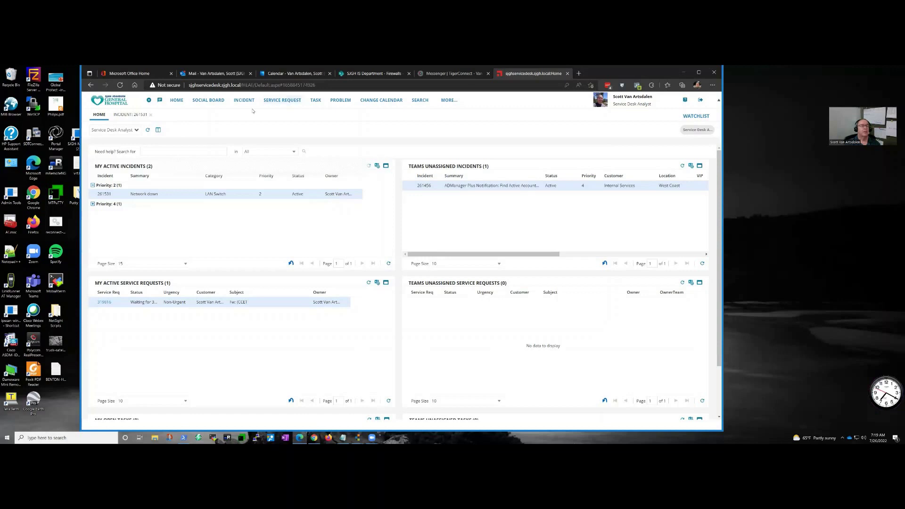
# Step: Reopen incident 261531, check its empty Task (0) list, and return to Details and the journal
pyautogui.click(131, 115)
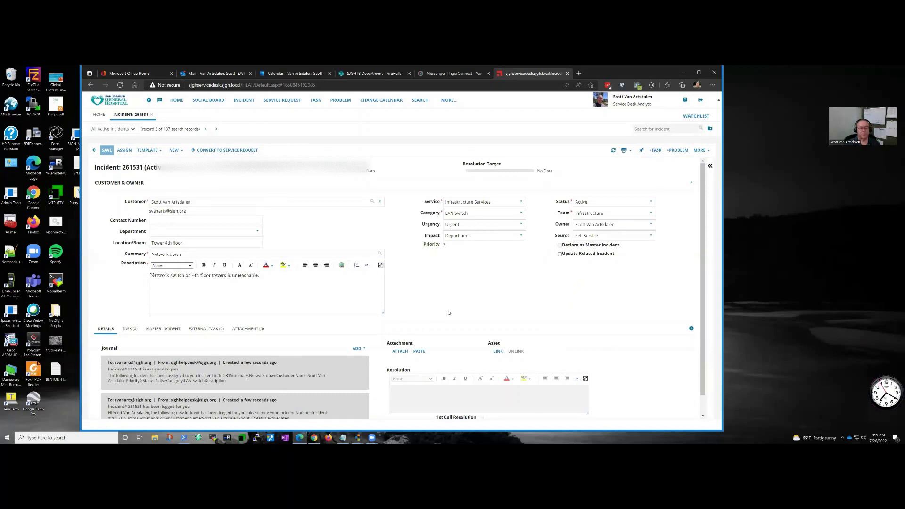
pyautogui.scroll(-1, 198, 320)
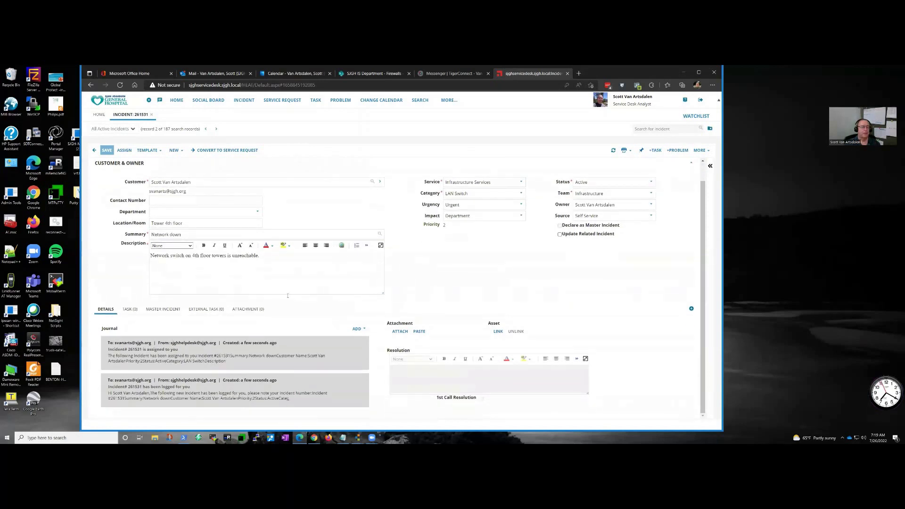
pyautogui.click(130, 310)
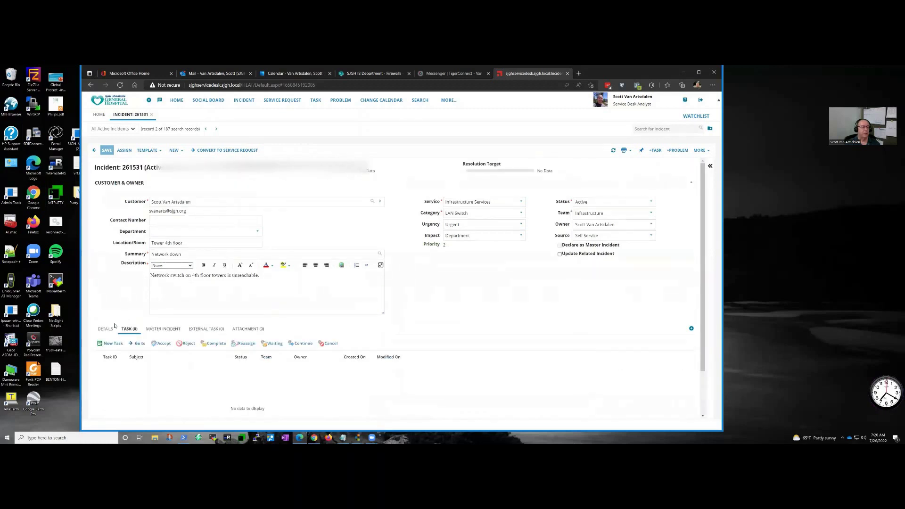
pyautogui.click(106, 328)
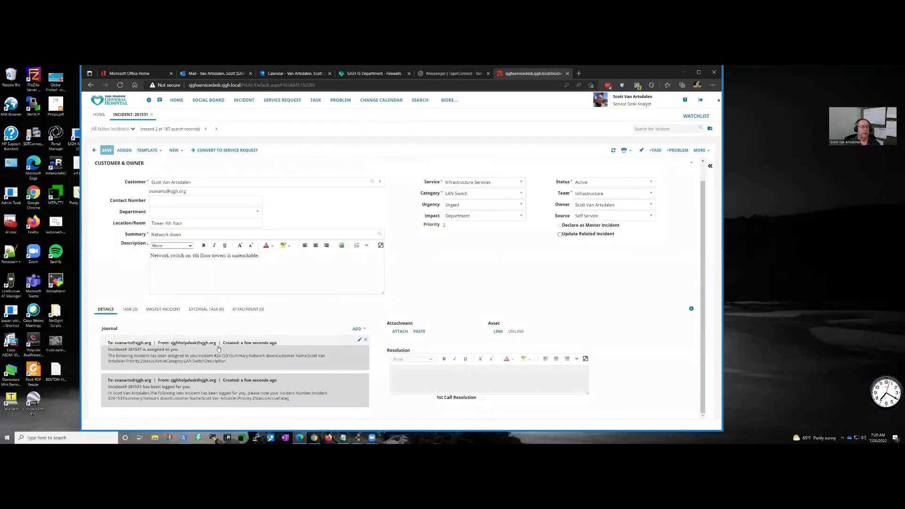
# Step: Add a 30-minute journal note: UPS battery dead, power moved to new UPS, engineering replacing battery
pyautogui.click(366, 330)
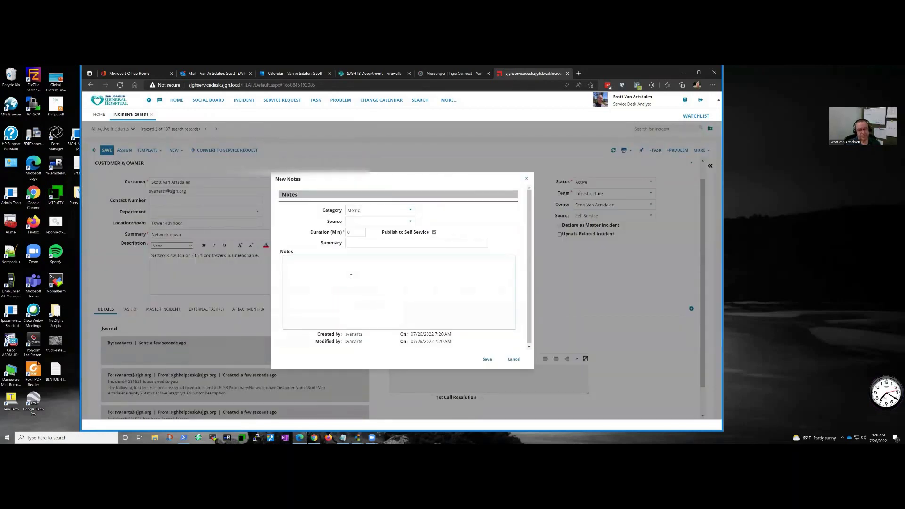
pyautogui.write('Found UPS battery')
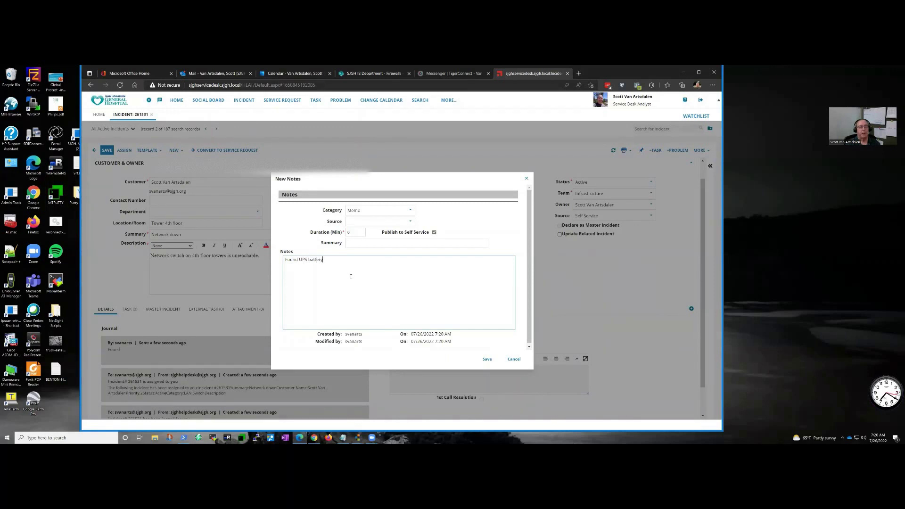
pyautogui.write(' dead.  Moved power to new UPS. ')
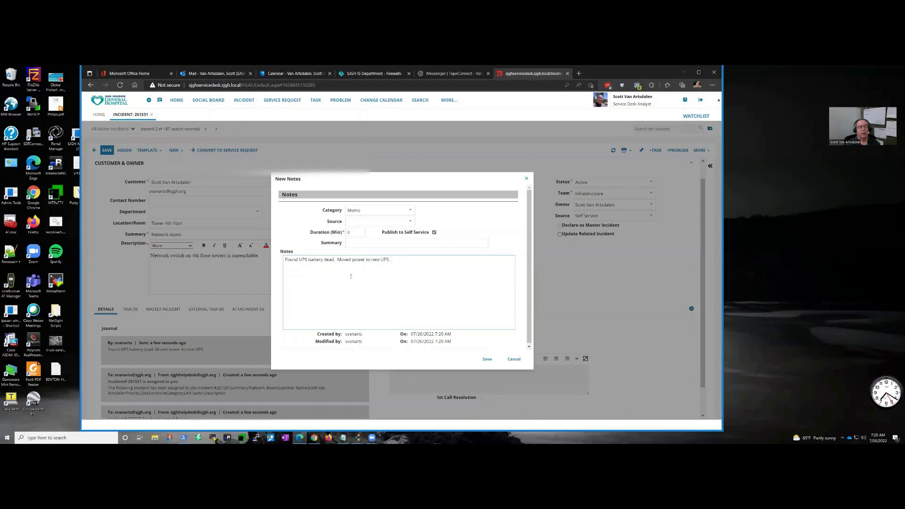
pyautogui.write(' Cngineering to replace faulty battery.')
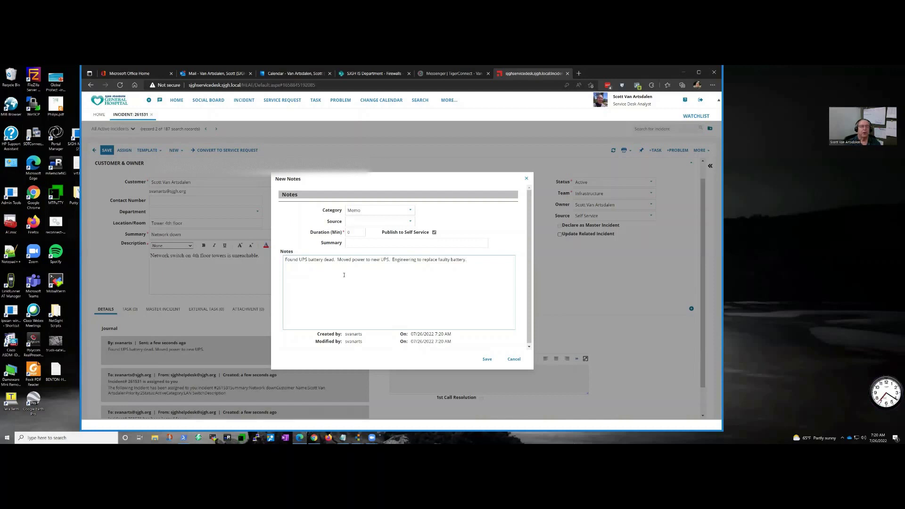
pyautogui.click(348, 232)
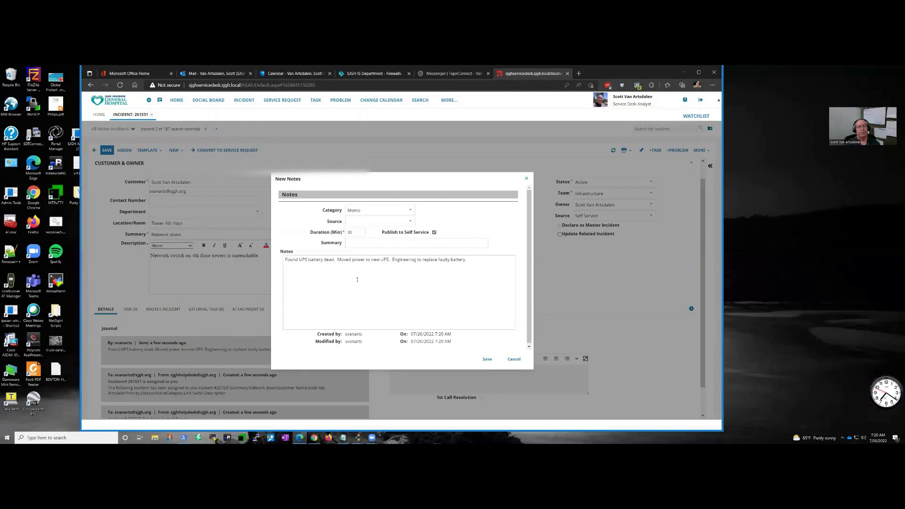
pyautogui.click(367, 242)
# Step: Copy the note's text and save the journal note
pyautogui.moveTo(474, 259); pyautogui.dragTo(285, 271)
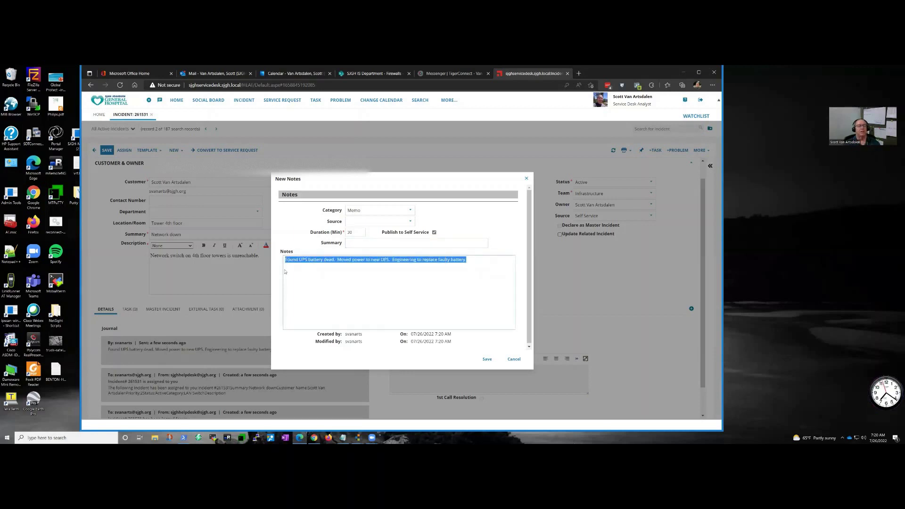
pyautogui.click(400, 293)
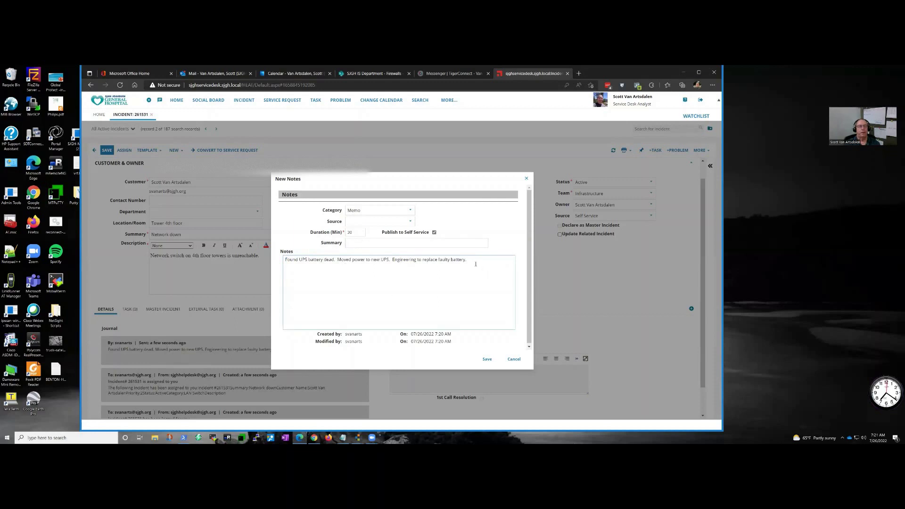
pyautogui.moveTo(467, 260); pyautogui.dragTo(283, 262)
pyautogui.hotkey('ctrl', 'c')
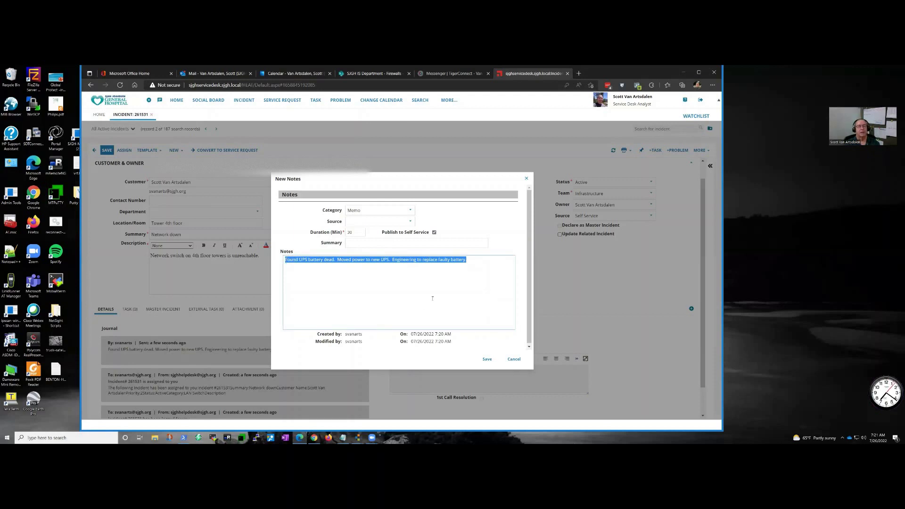
pyautogui.click(486, 360)
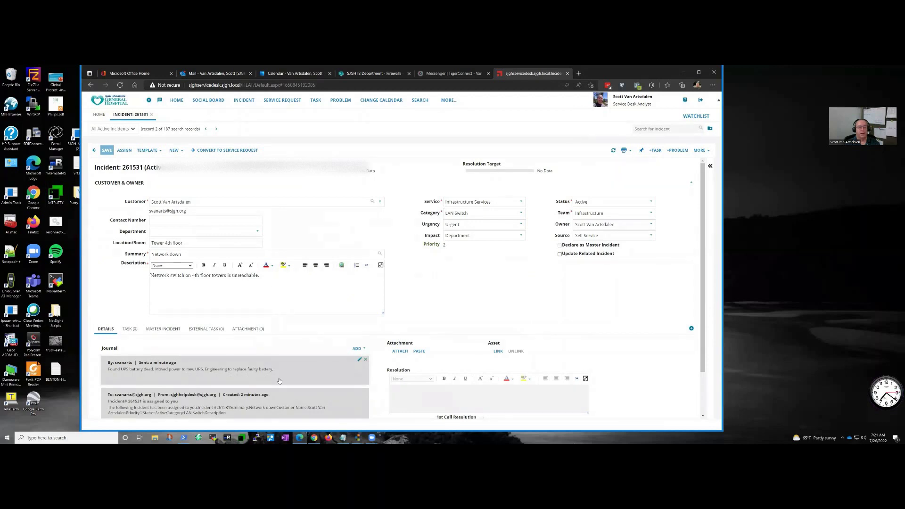
# Step: Set incident 261531's status to Resolved and paste the copied UPS battery note into Resolution
pyautogui.click(650, 202)
pyautogui.click(616, 262)
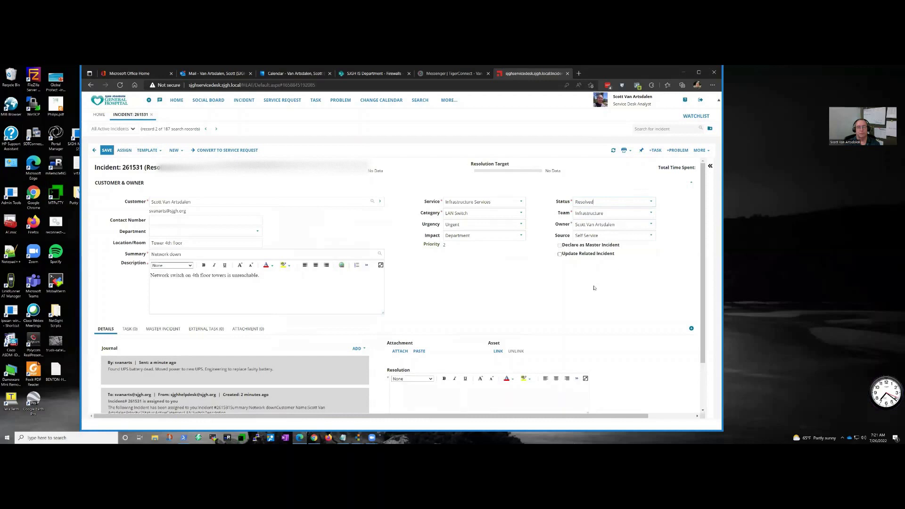
pyautogui.scroll(-1, 565, 321)
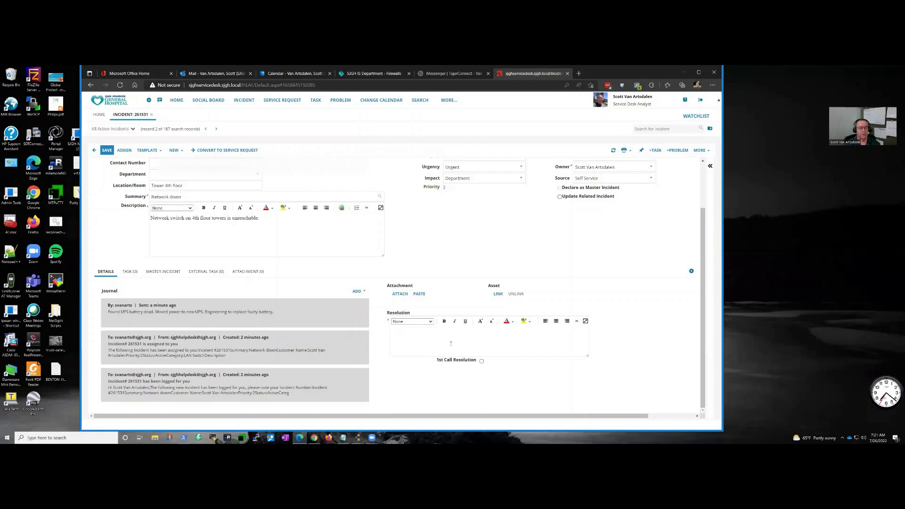
pyautogui.hotkey('ctrl', 'v')
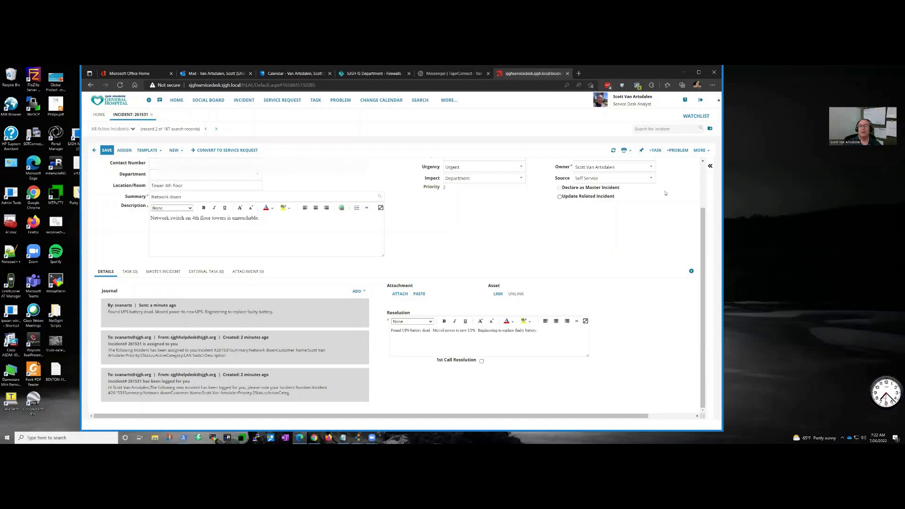
pyautogui.scroll(2, 591, 226)
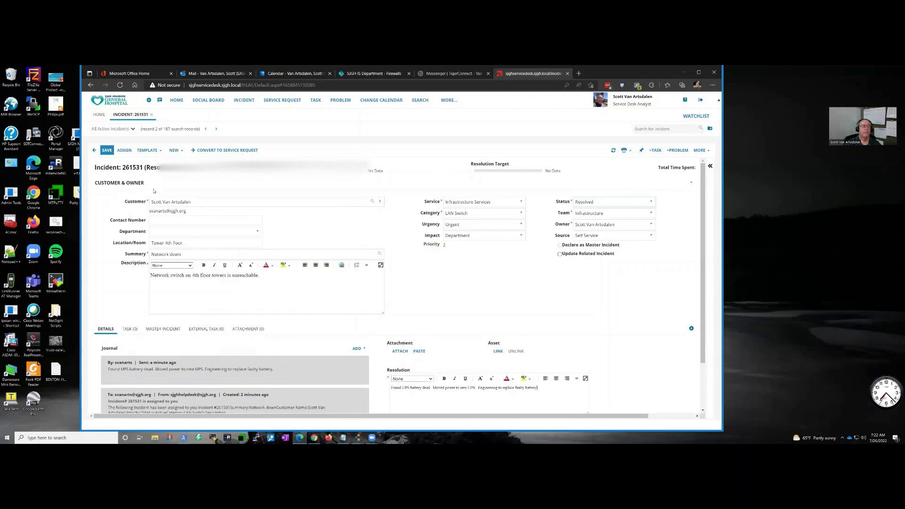
# Step: Save the resolved incident and return to the home dashboard's My Active Incidents list
pyautogui.click(107, 150)
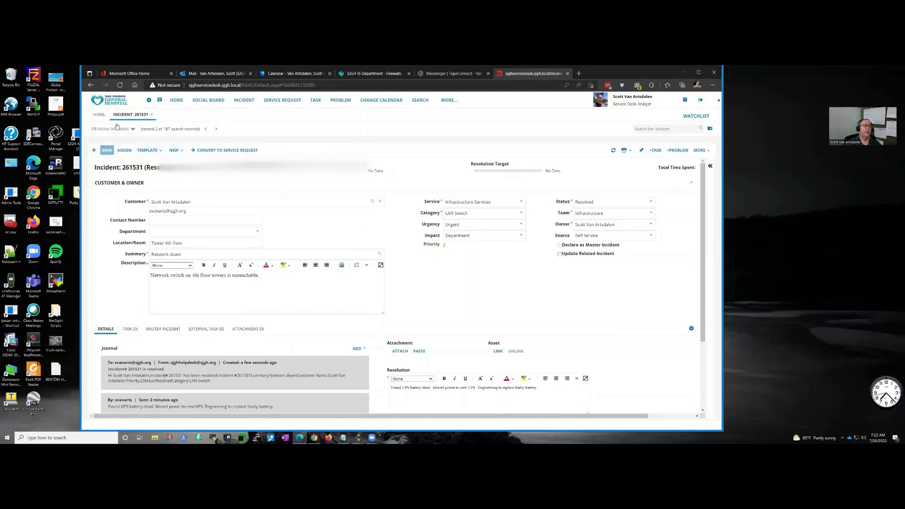
pyautogui.click(99, 114)
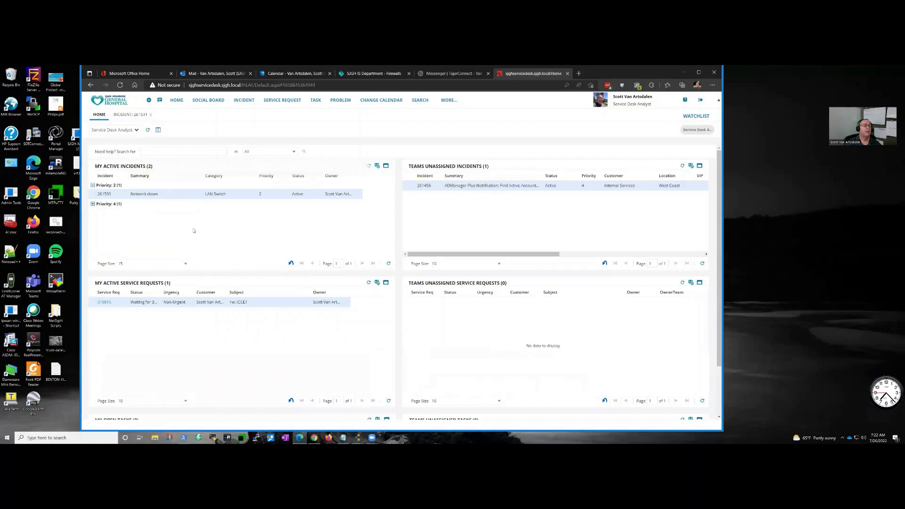
pyautogui.click(93, 186)
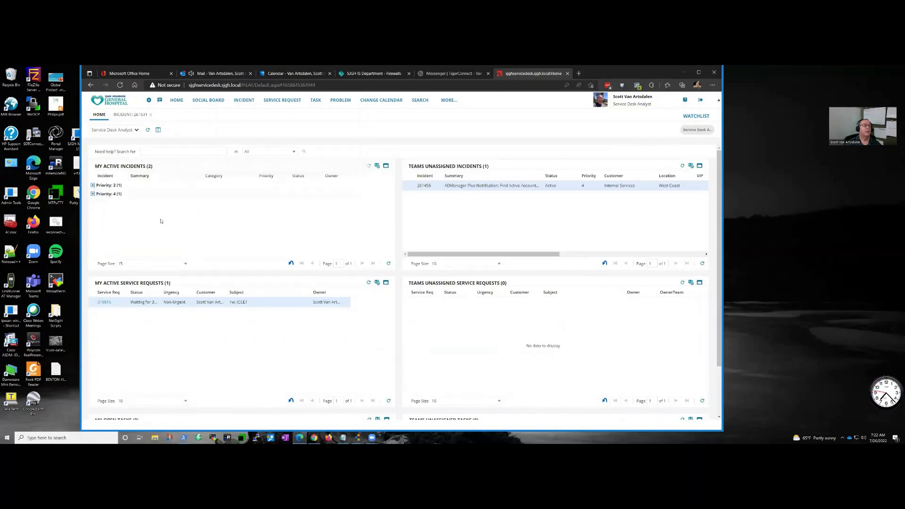
pyautogui.click(93, 186)
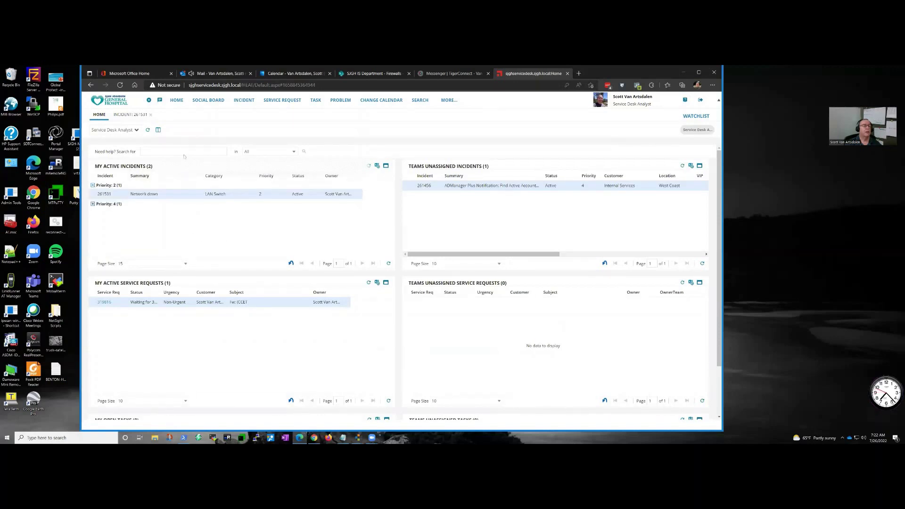
# Step: Refresh the dashboard and confirm only one Priority 4 incident remains in the queue
pyautogui.click(147, 131)
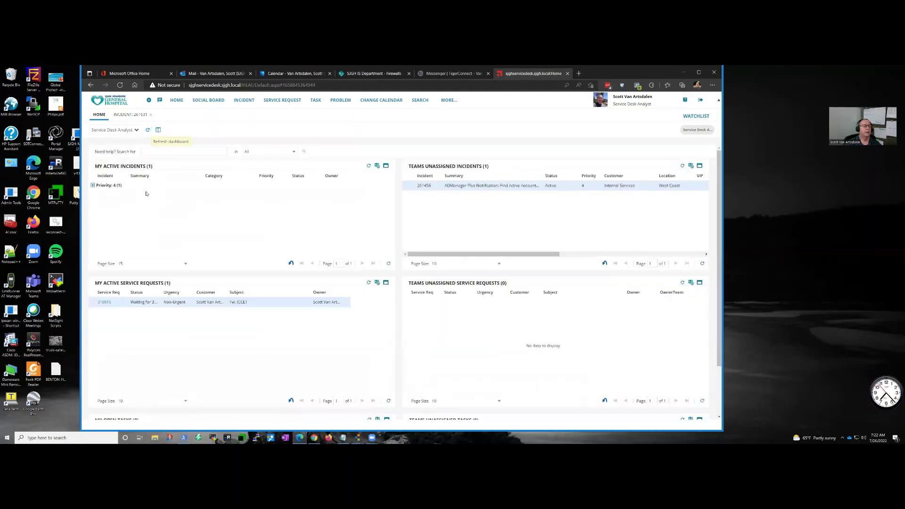
pyautogui.click(93, 186)
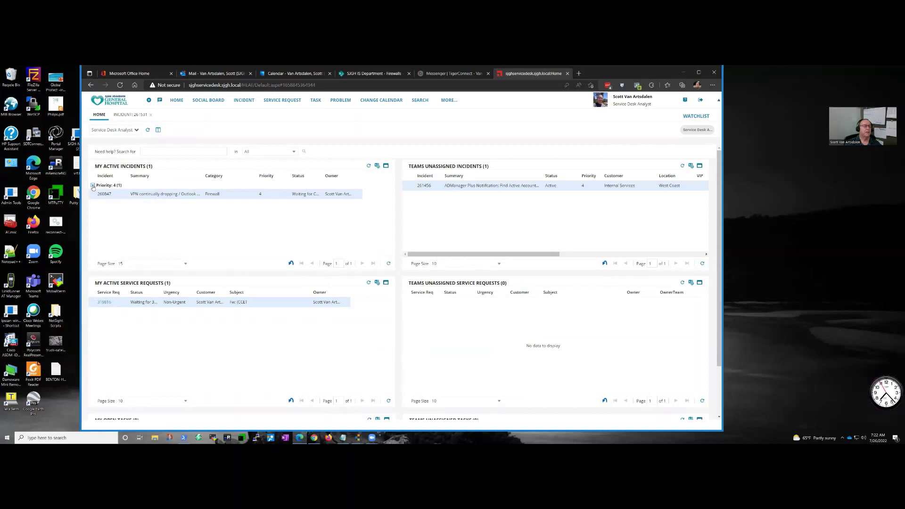
pyautogui.click(92, 185)
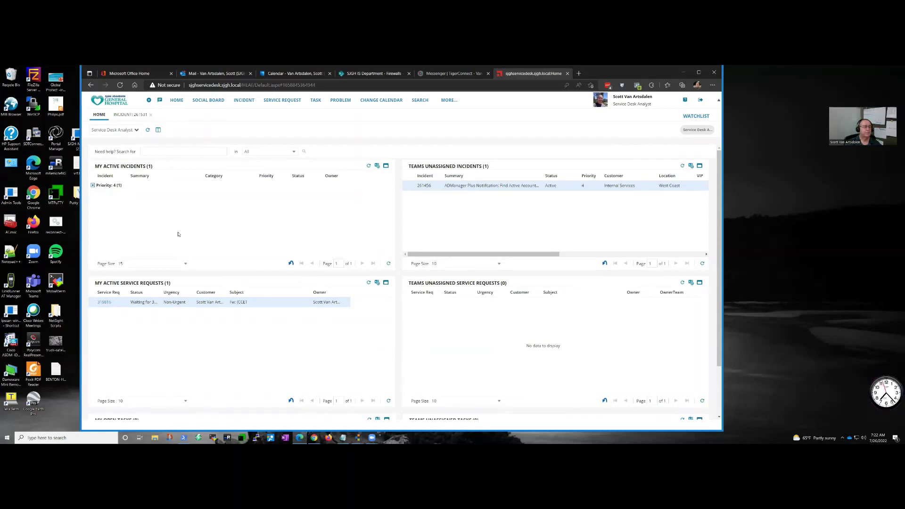